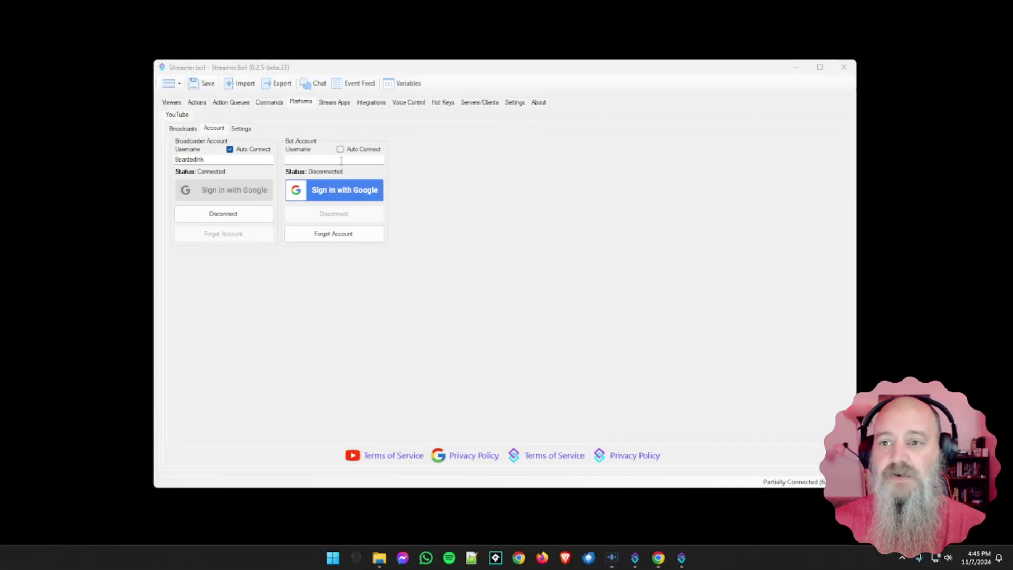
Step: Hide Streamer.bot, return to YouTube in Chrome and show the switchable accounts list
left_click(796, 67)
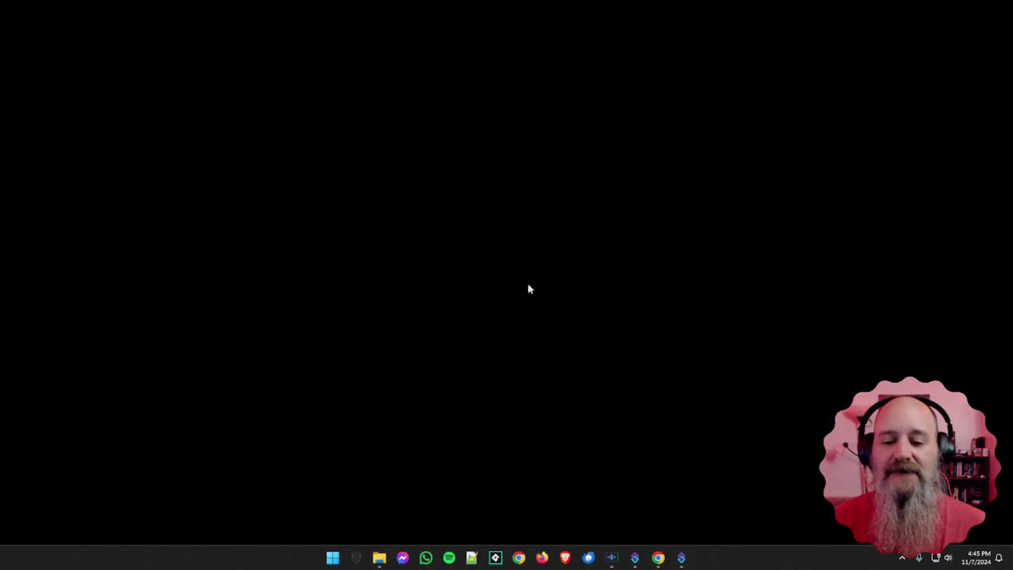
left_click(658, 557)
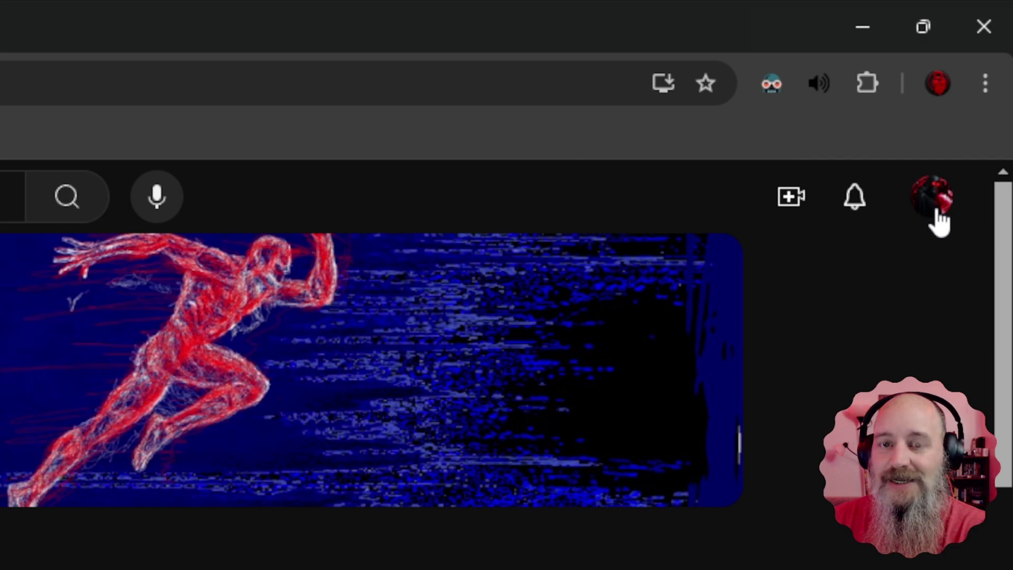
left_click(932, 197)
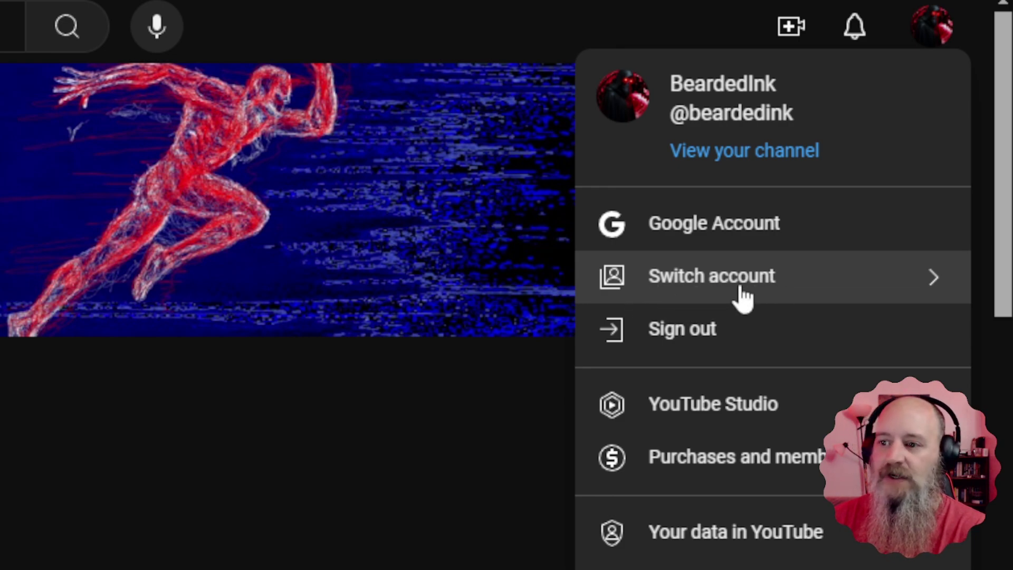
left_click(744, 298)
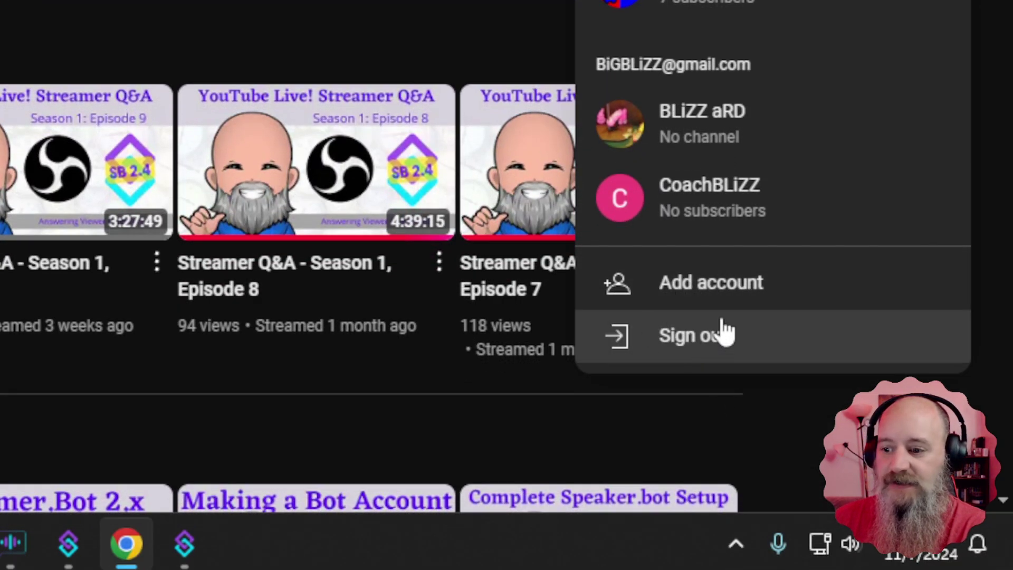
Step: Begin adding another Google account from the YouTube account list
left_click(710, 287)
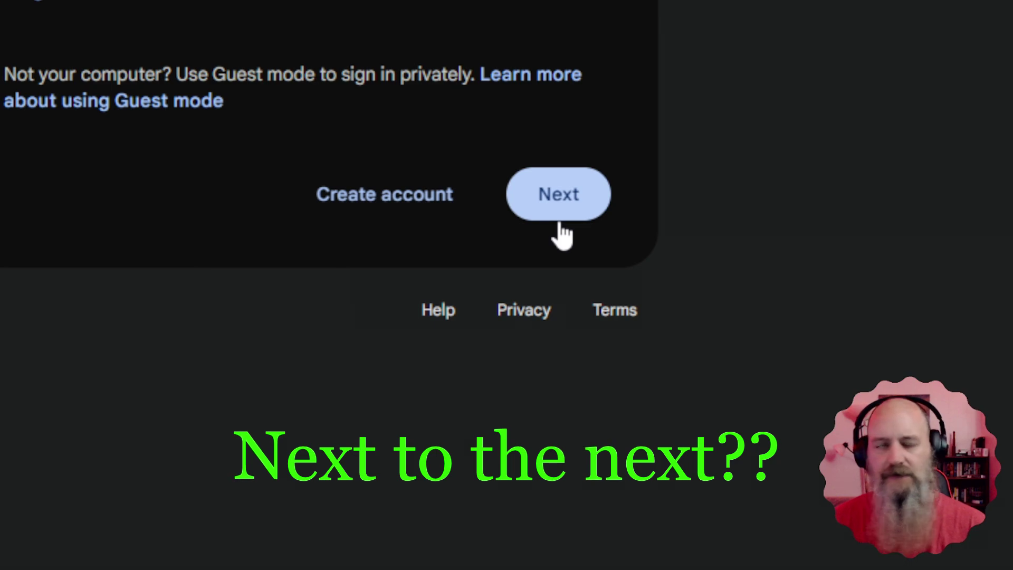
Step: Start a personal-use Google account with first name Bearded and last name Robot
left_click(388, 214)
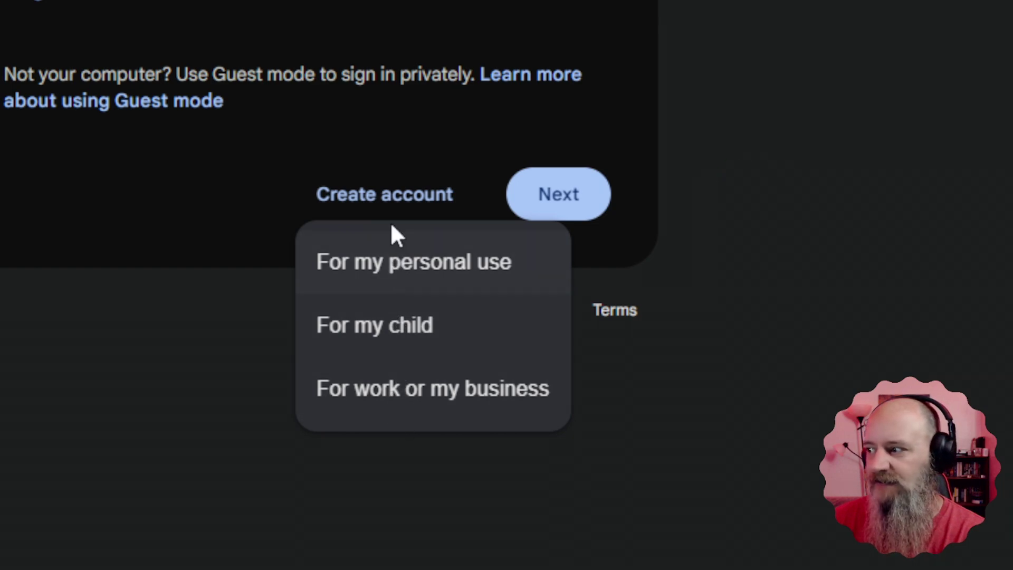
left_click(399, 262)
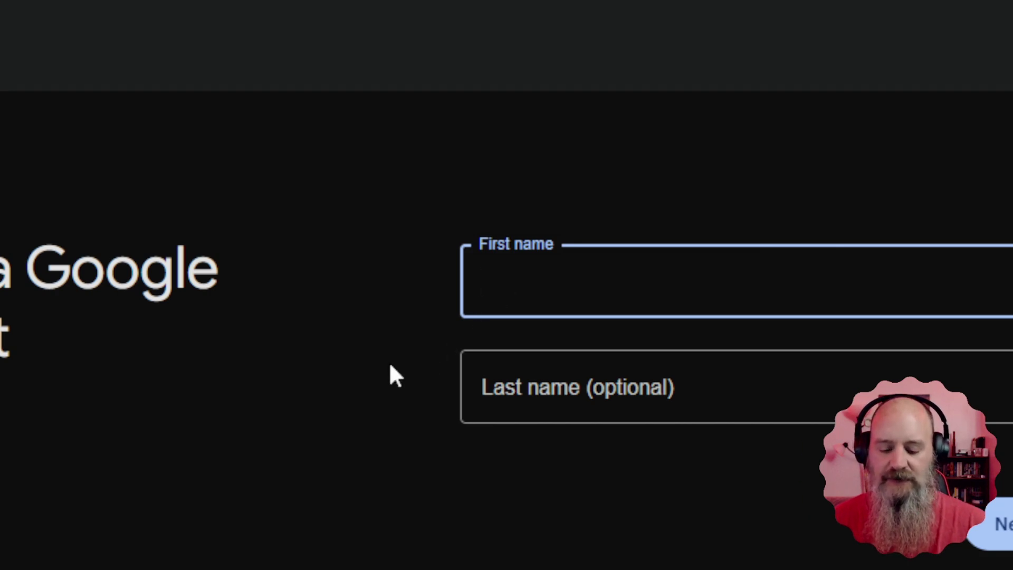
type("Bearded")
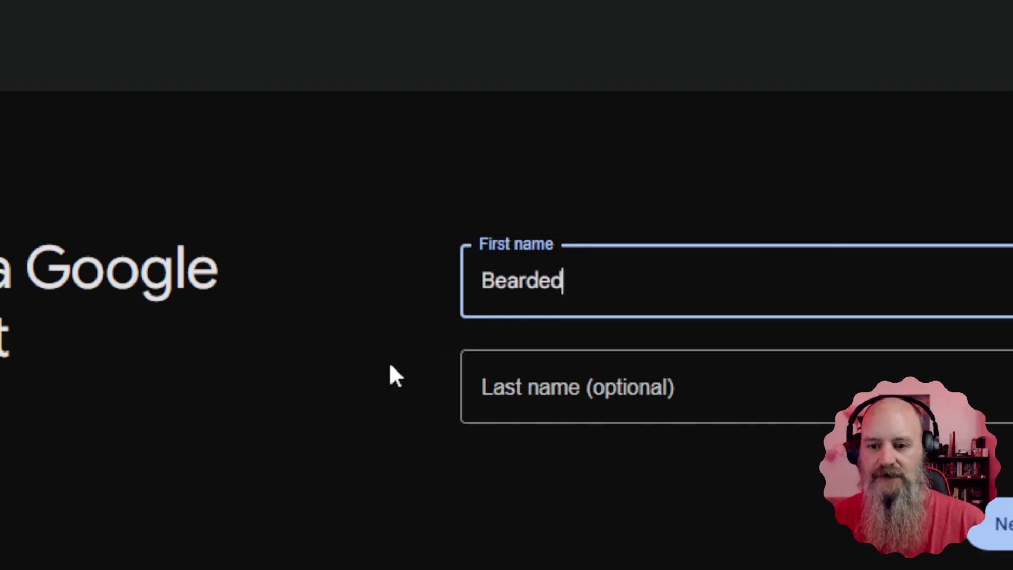
key("Tab")
type("Robot")
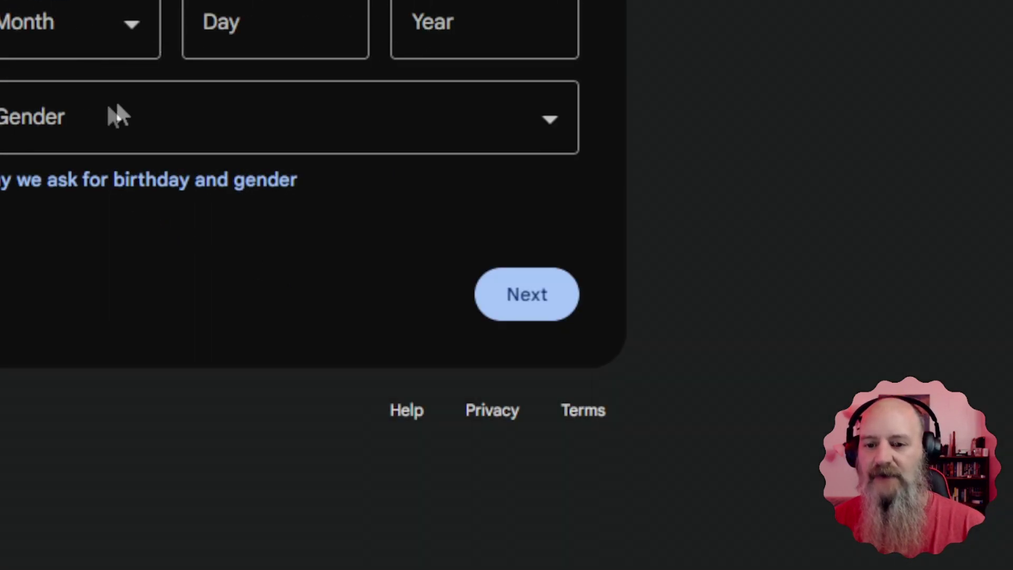
Step: Enter birthday December 25, 1999 and gender Male, and continue to the email step
left_click(58, 31)
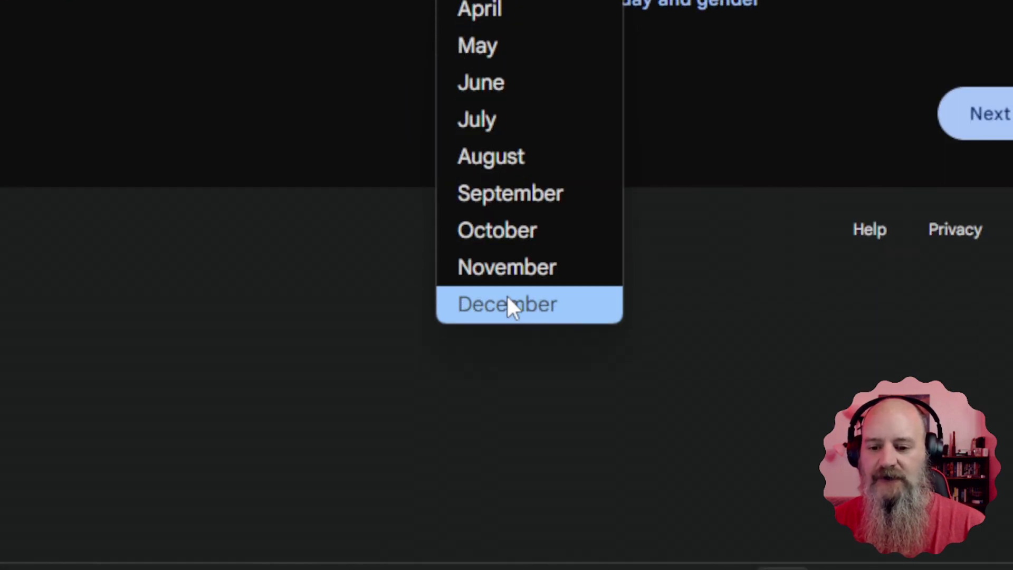
left_click(47, 484)
left_click(265, 28)
type("25")
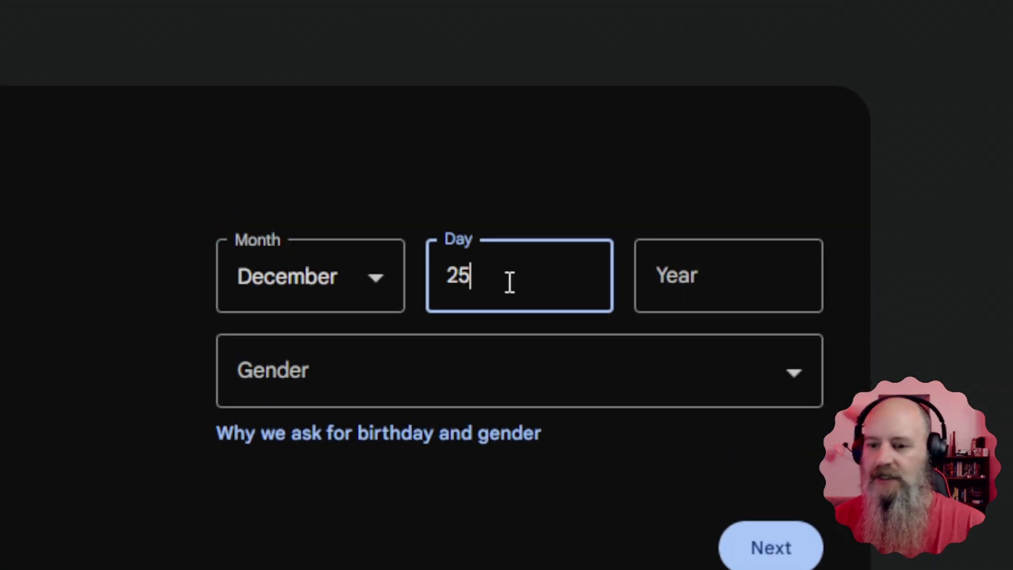
left_click(701, 285)
type("1999")
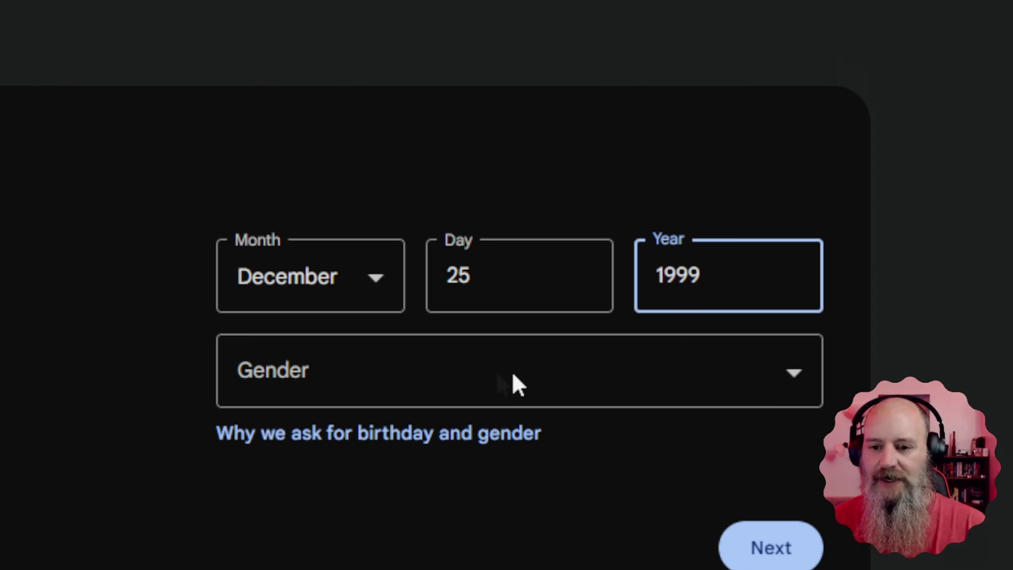
left_click(431, 372)
left_click(289, 475)
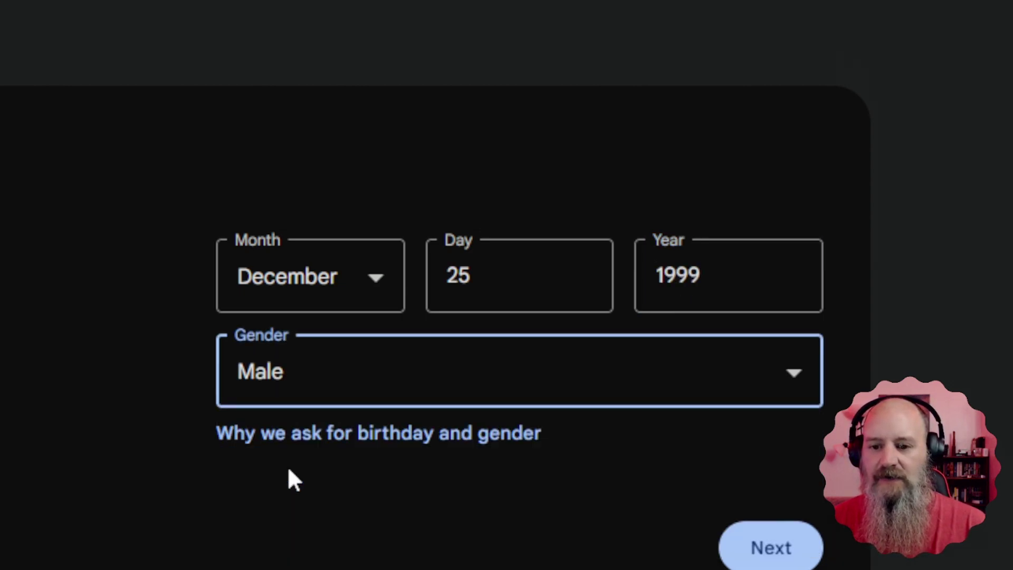
left_click(297, 402)
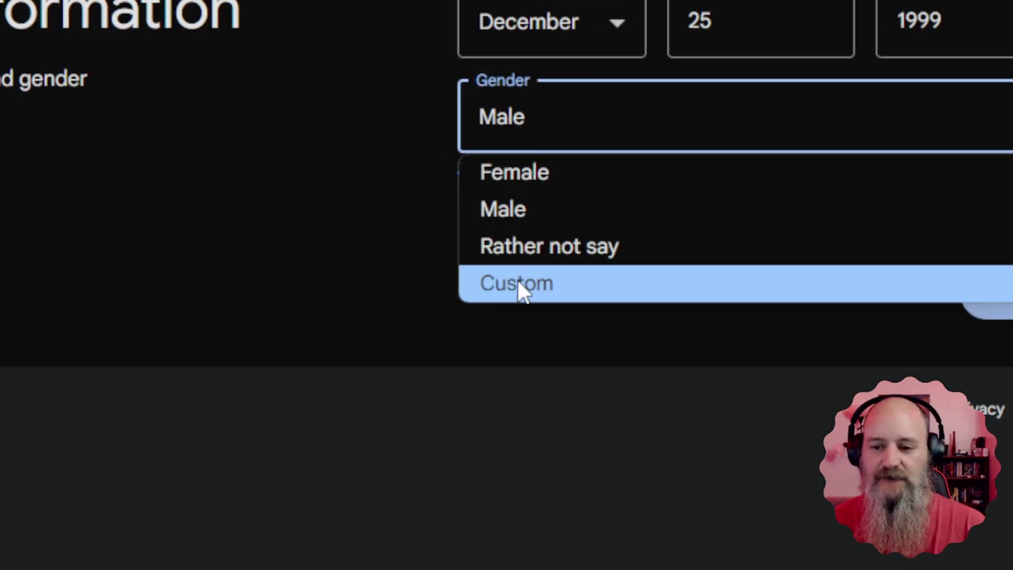
left_click(429, 269)
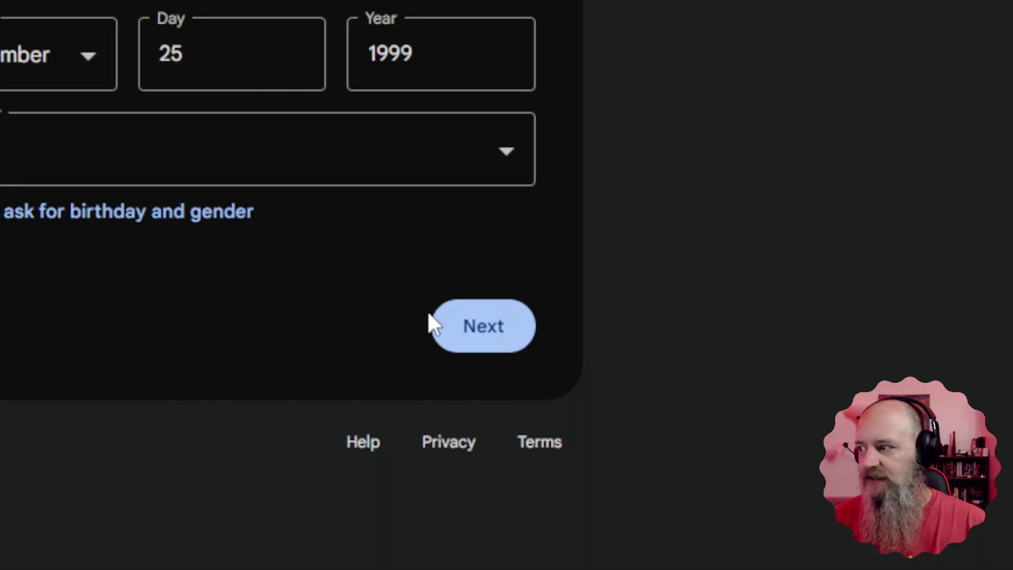
left_click(483, 333)
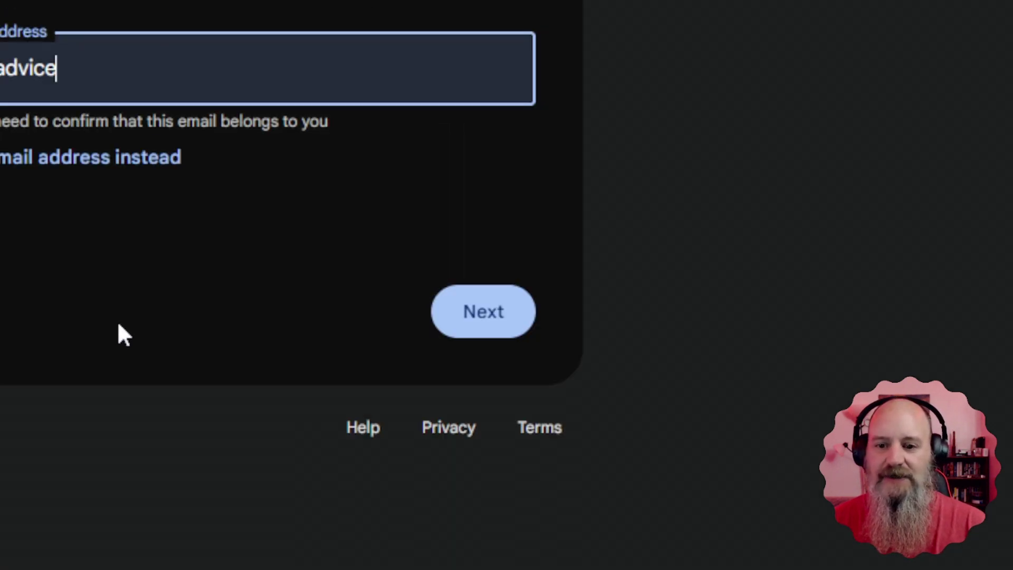
Step: Clear the prefilled email and submit a new custom Gmail address for the bot
key("ctrl+a")
key("BackSpace")
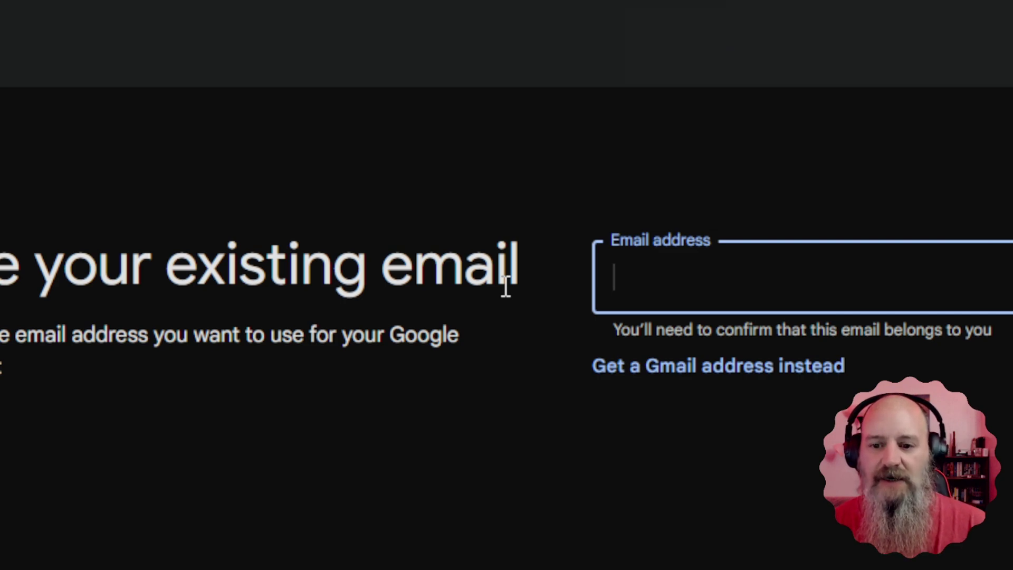
left_click(539, 378)
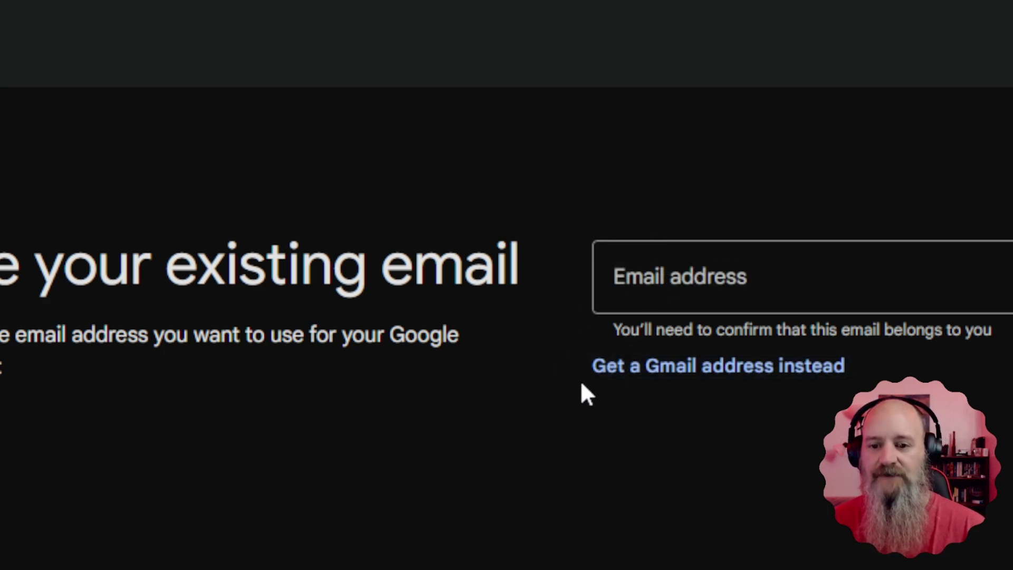
left_click(682, 377)
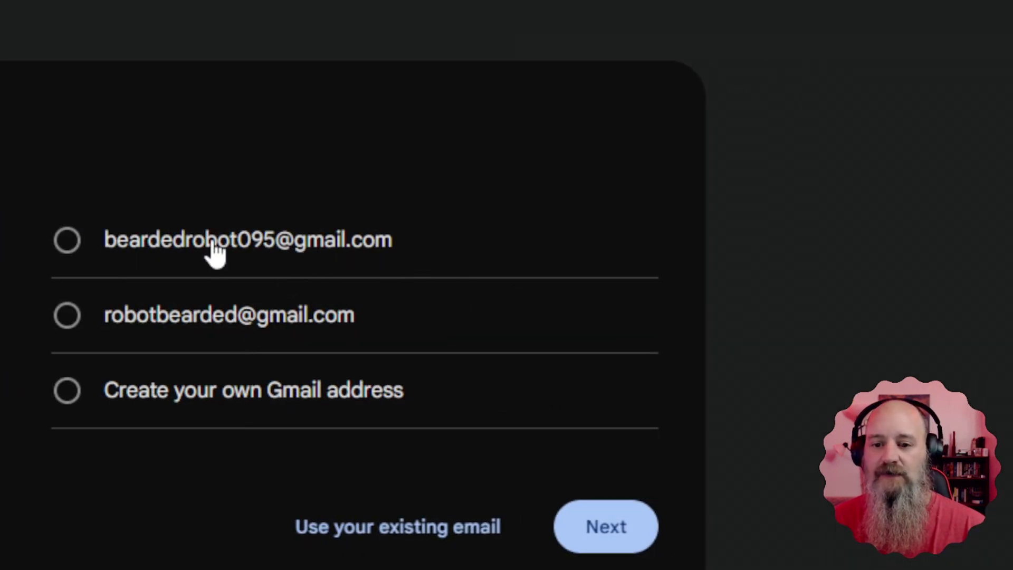
left_click(112, 408)
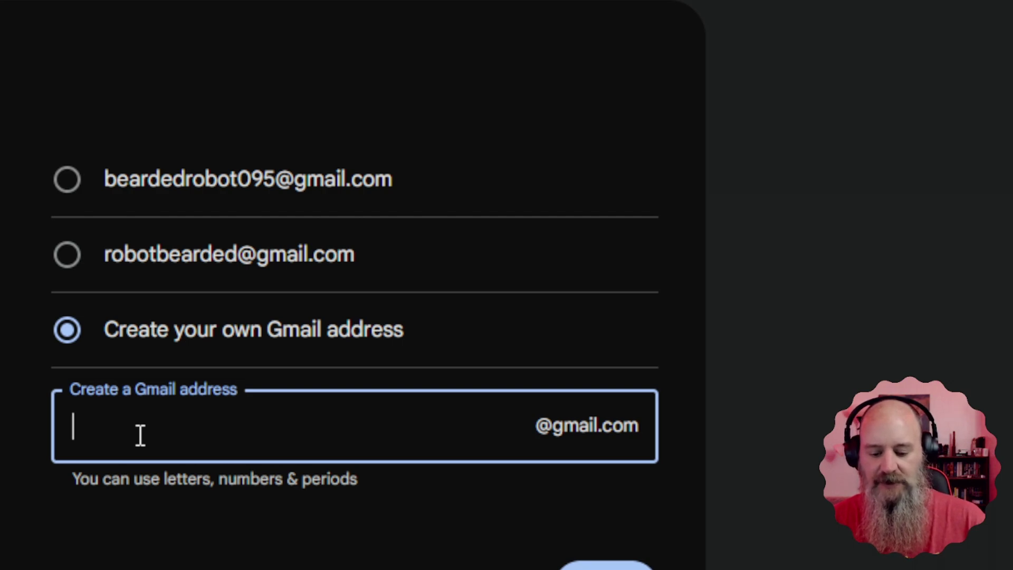
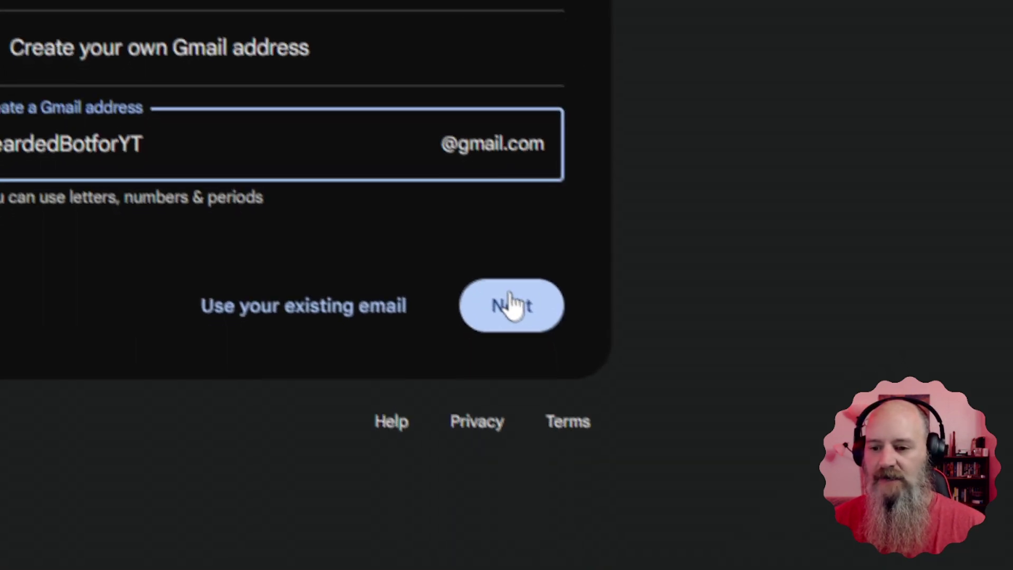
left_click(516, 317)
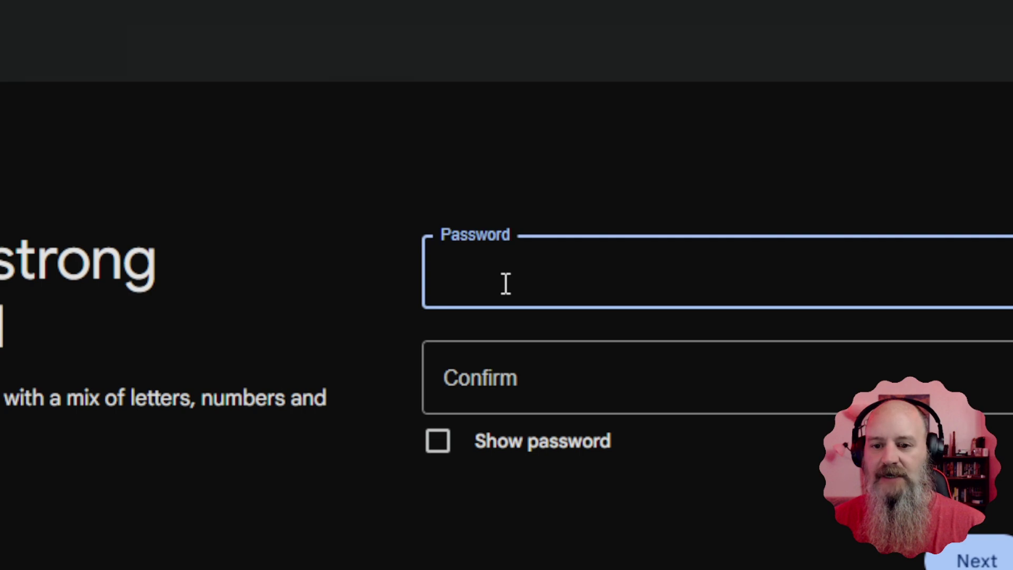
Step: Set and confirm the new account's password
type("**********")
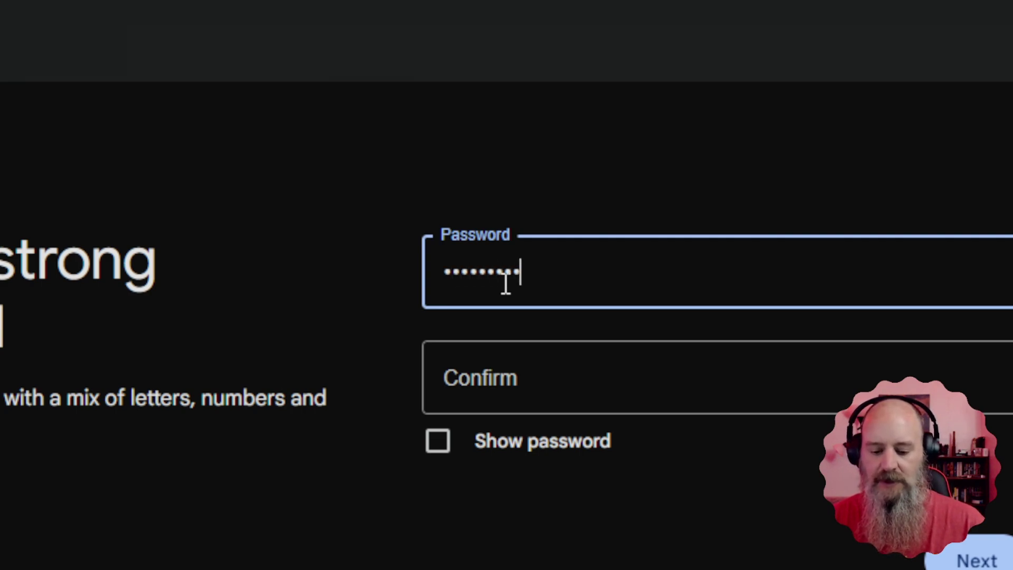
type("*****")
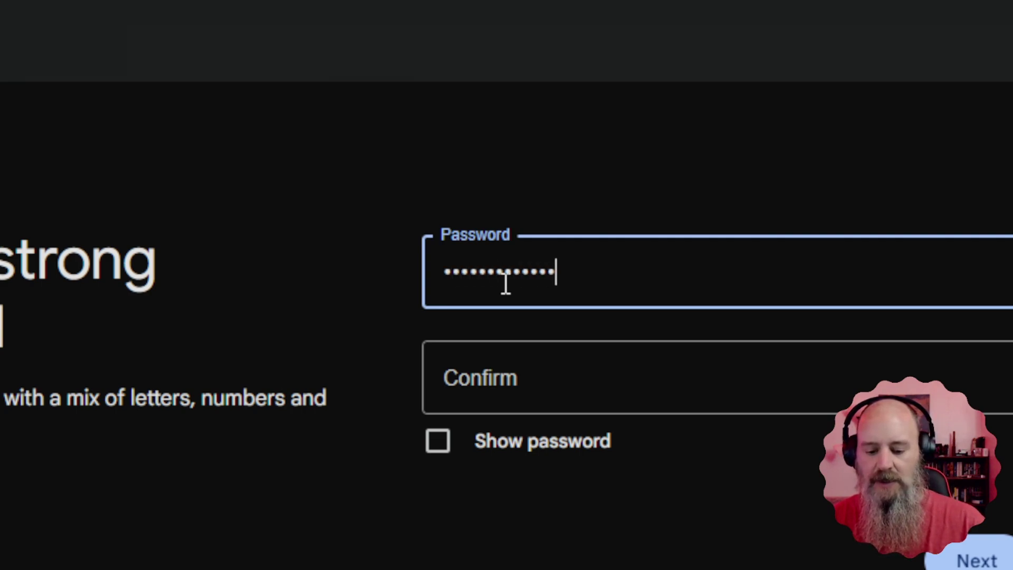
type("*")
left_click(509, 389)
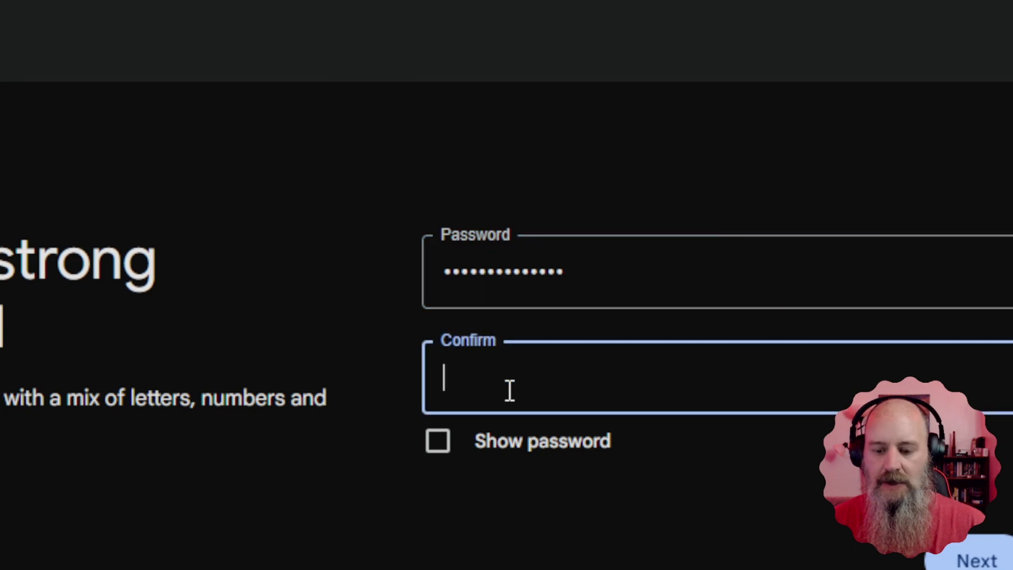
type("***********")
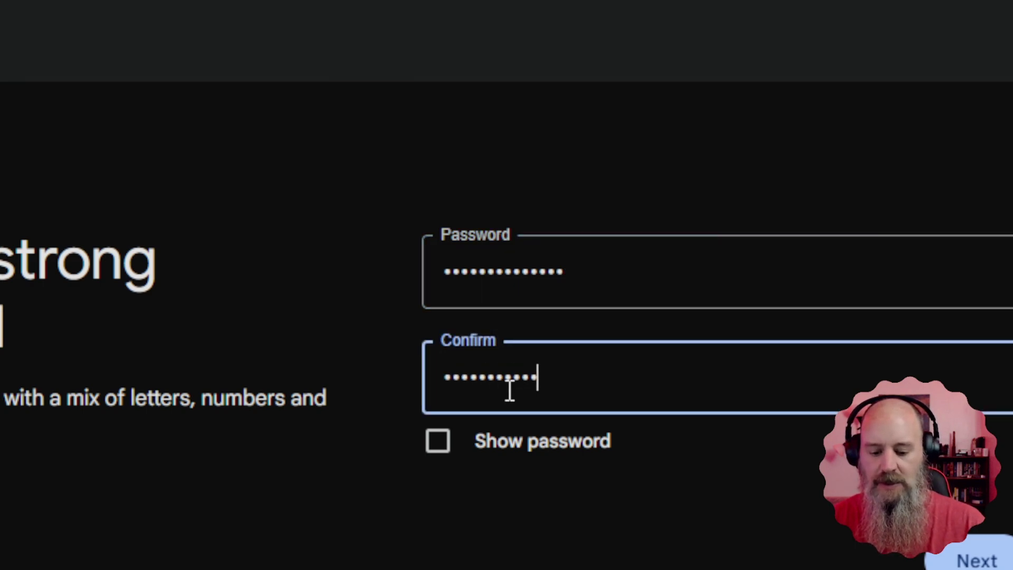
type("***")
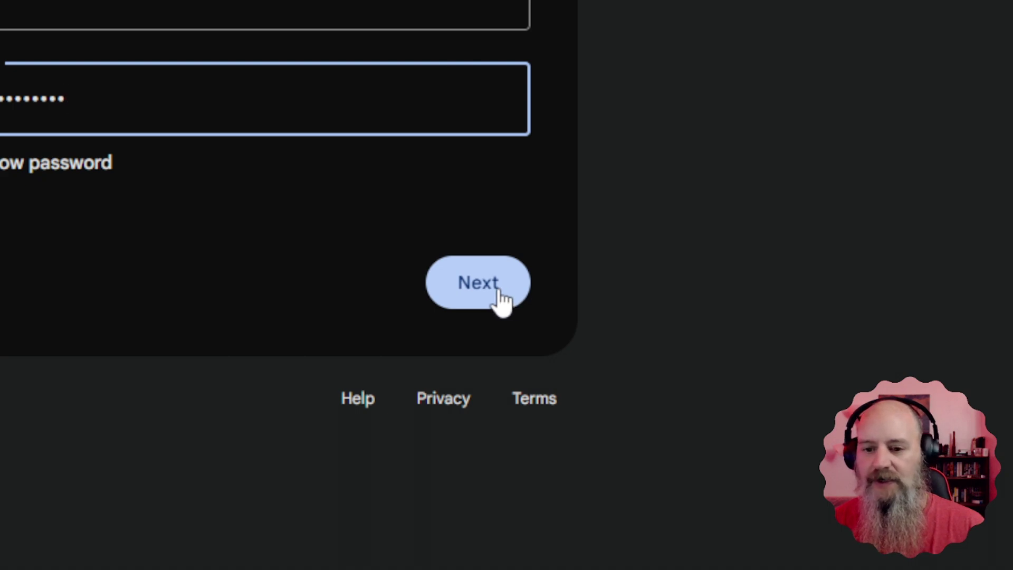
left_click(979, 561)
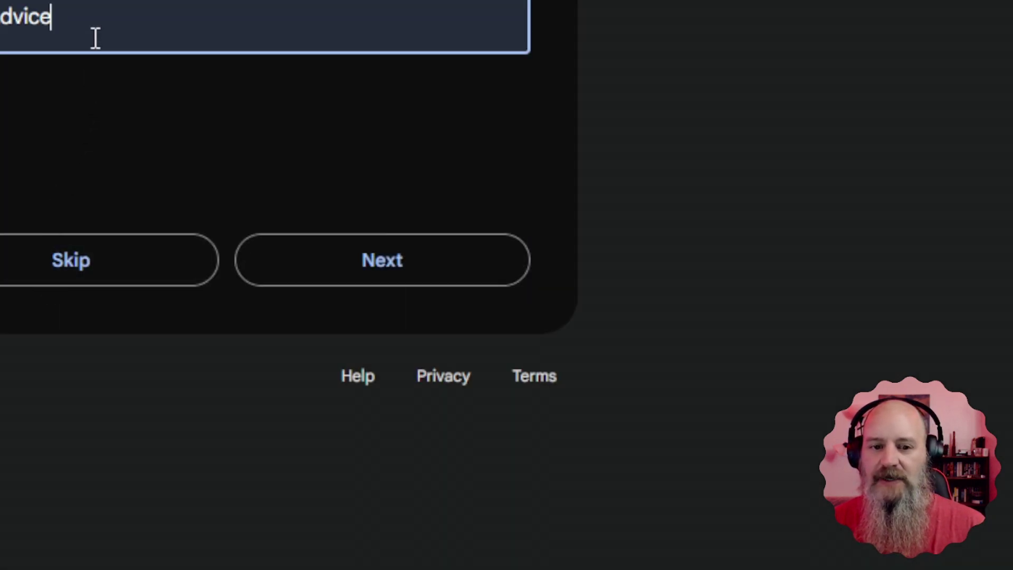
Step: Replace the recovery email field with the suggested recovery email address
left_click(95, 38)
key("ctrl+a")
type("b")
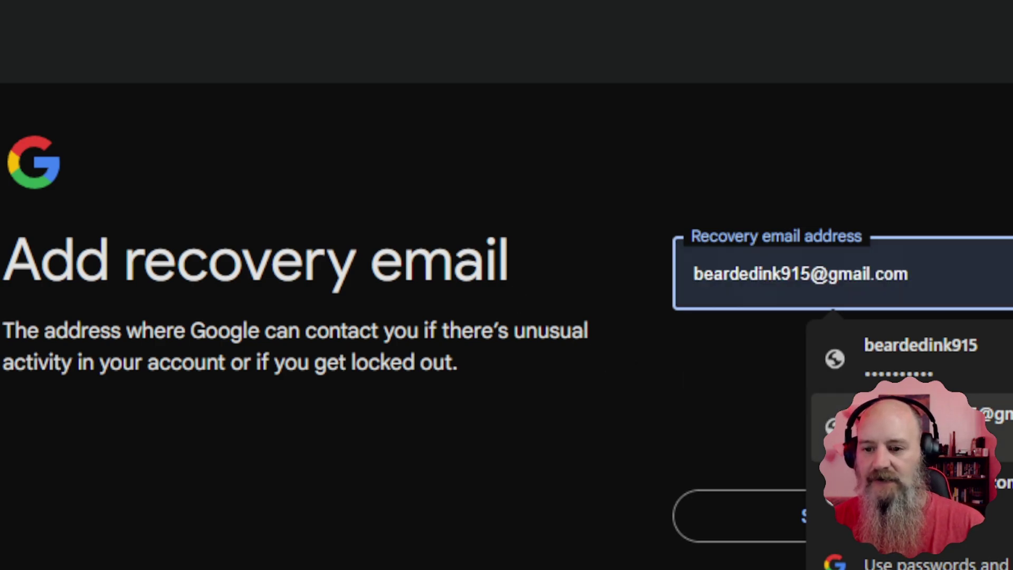
left_click(907, 422)
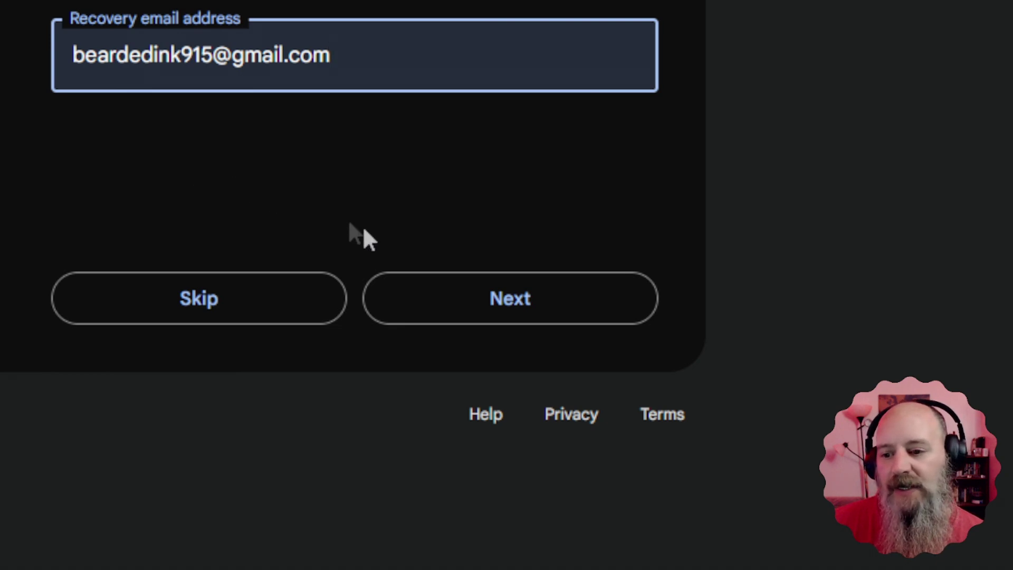
Step: Confirm the recovery email, accept the account details and agree to the privacy terms
left_click(521, 306)
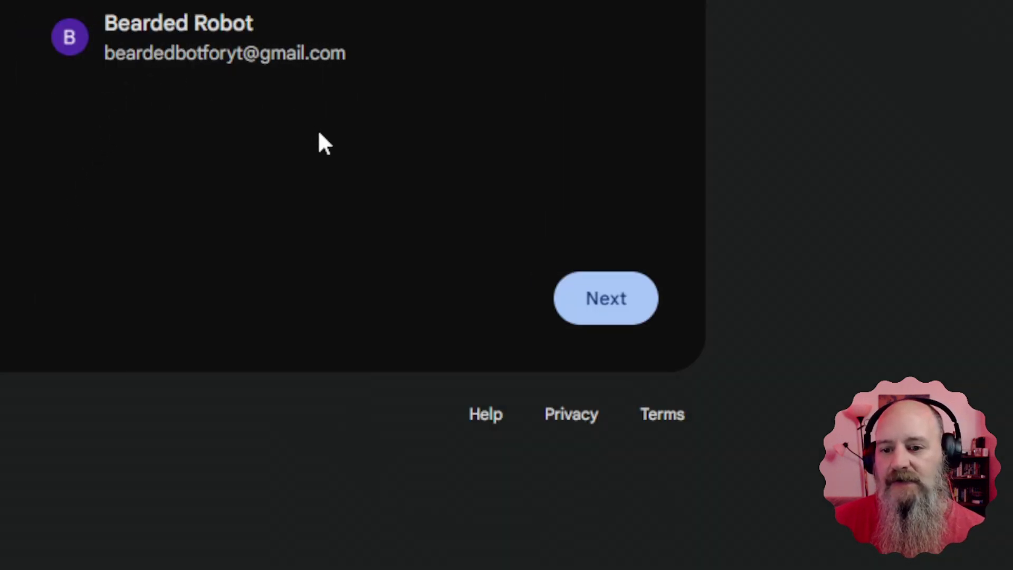
left_click(594, 309)
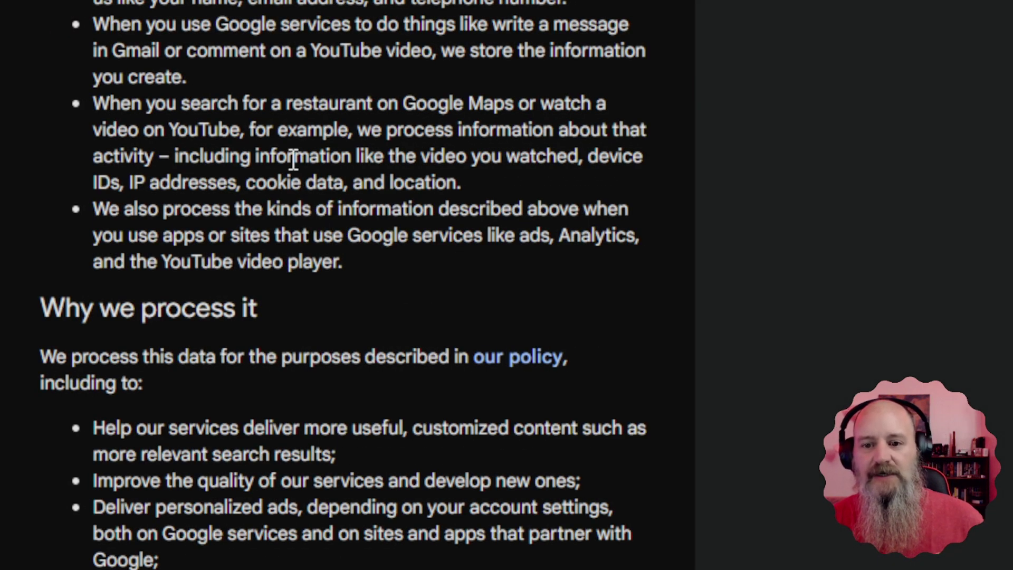
scroll(294, 158, "down", 15)
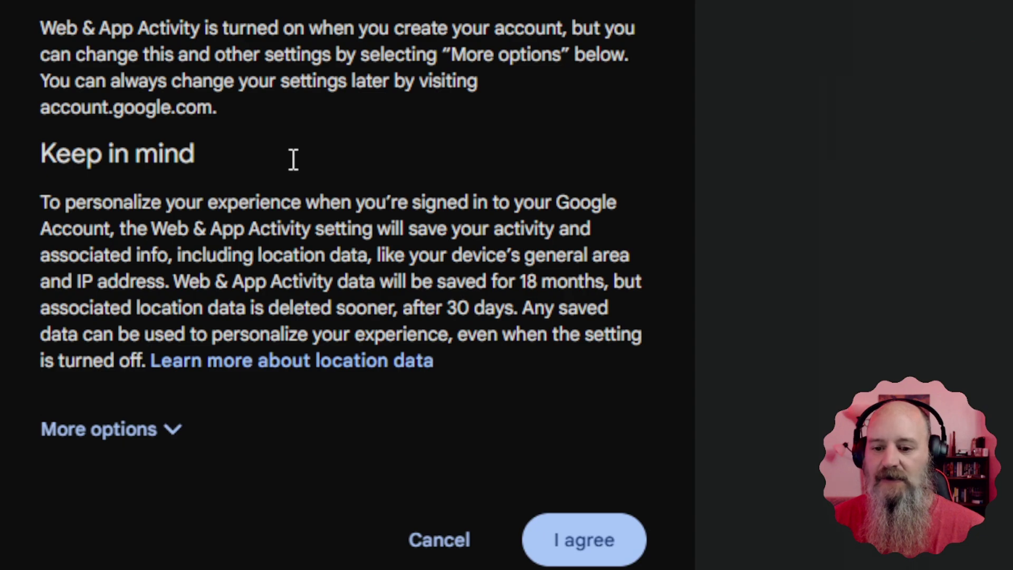
left_click(581, 538)
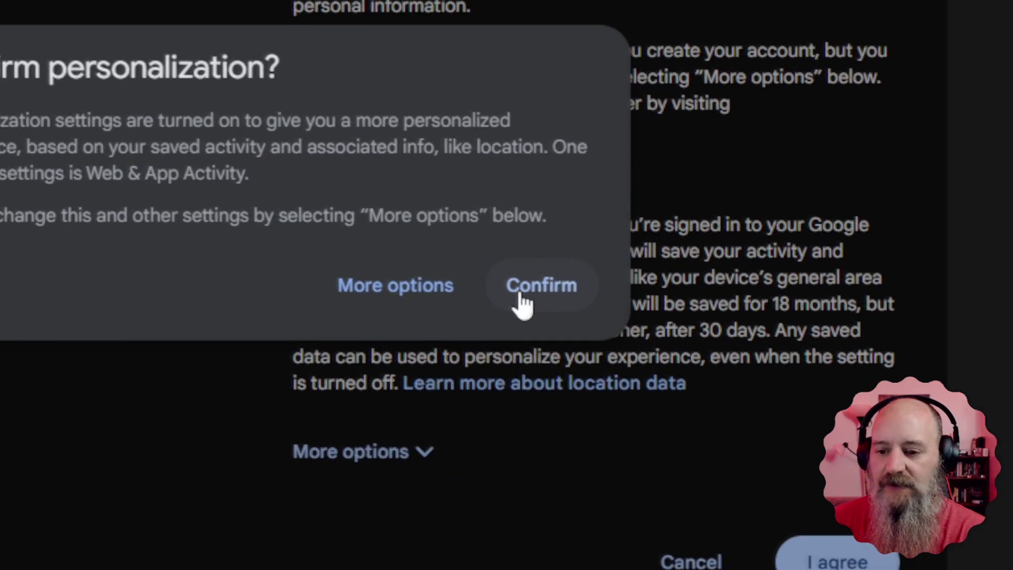
Step: Under manual personalization, don't save Web & App Activity or YouTube History, keeping personalized ads
left_click(427, 295)
scroll(417, 293, "down", 10)
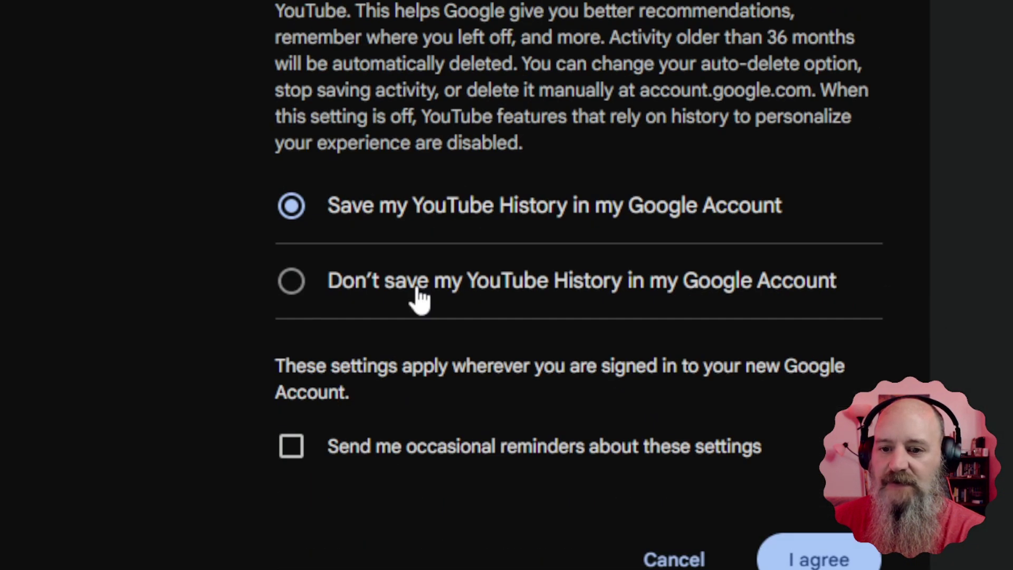
scroll(417, 293, "up", 5)
scroll(417, 294, "down", 2)
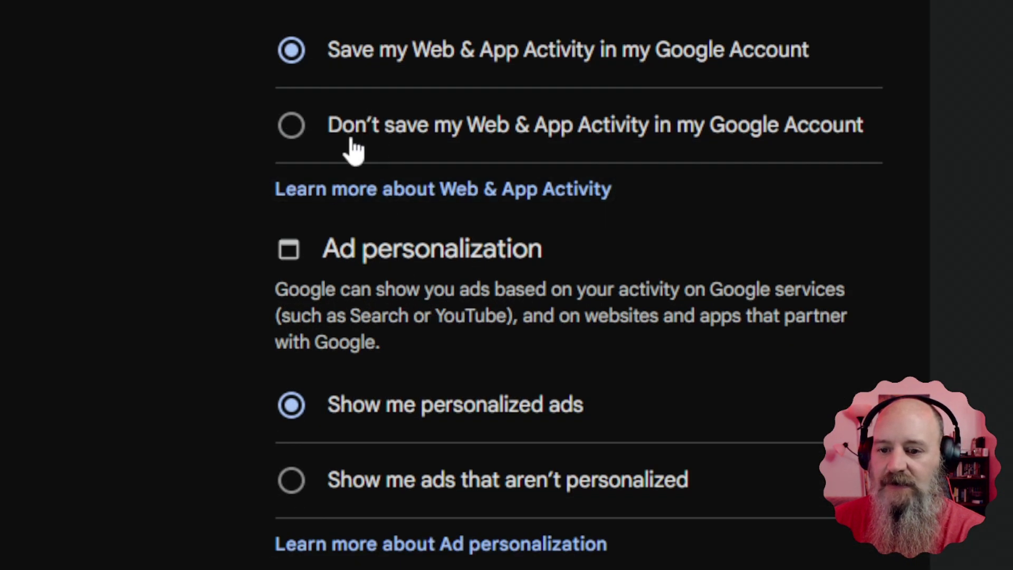
left_click(350, 141)
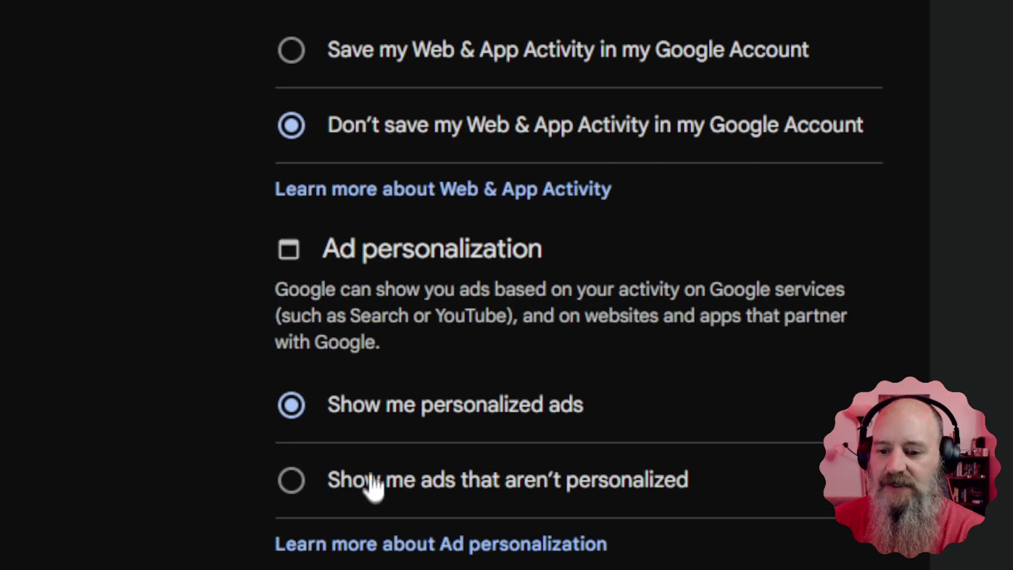
left_click(371, 483)
left_click(408, 416)
scroll(412, 414, "down", 5)
scroll(415, 417, "down", 4)
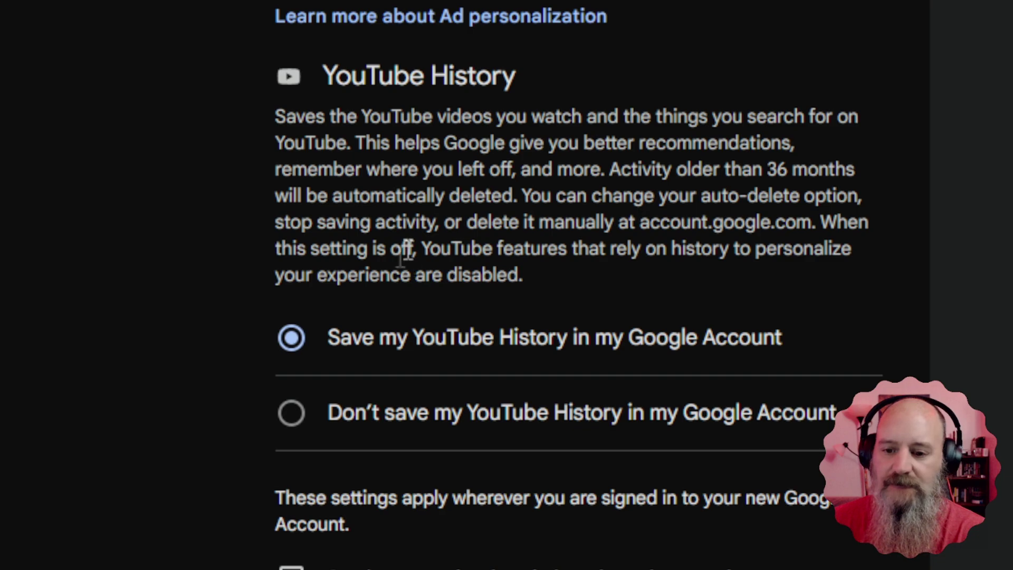
left_click(370, 422)
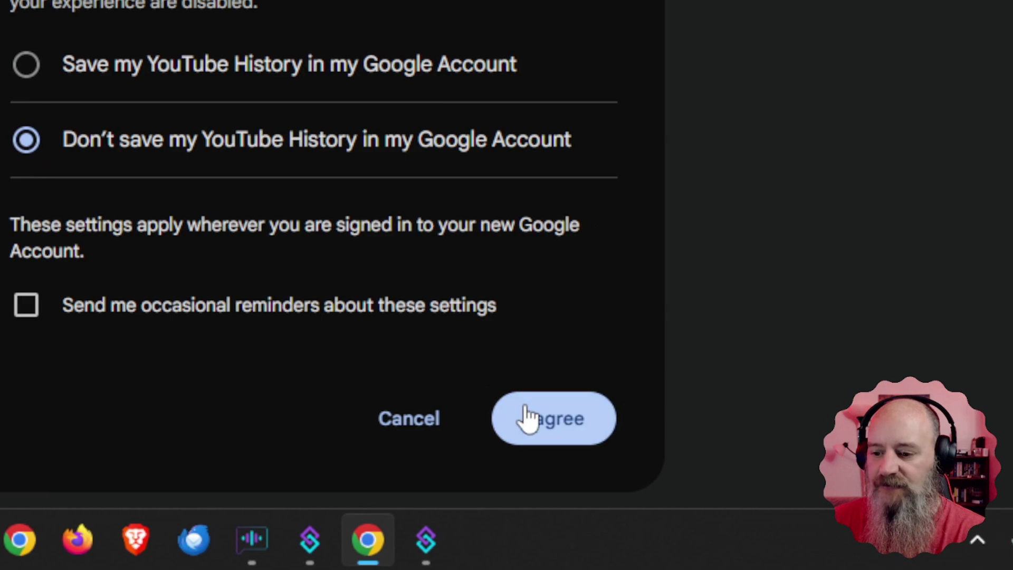
Step: Accept the terms and check the new account's History, Playlists and Liked videos pages
left_click(771, 504)
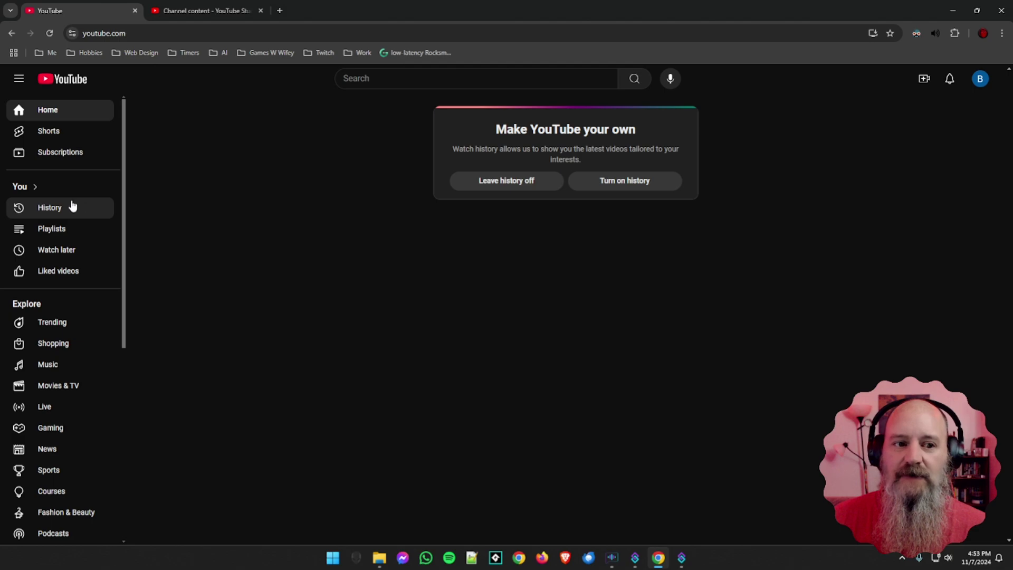
left_click(67, 208)
left_click(79, 230)
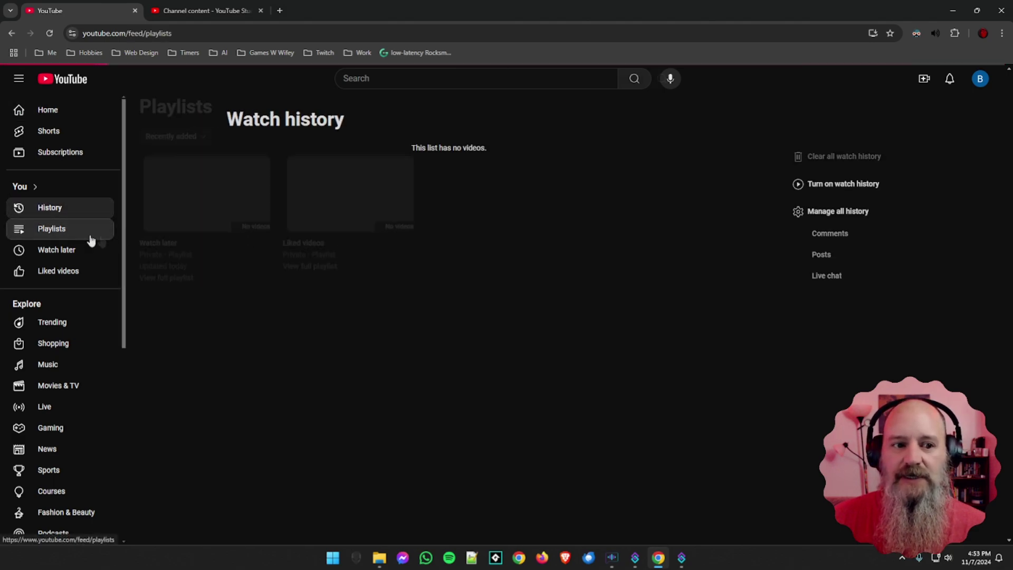
left_click(59, 271)
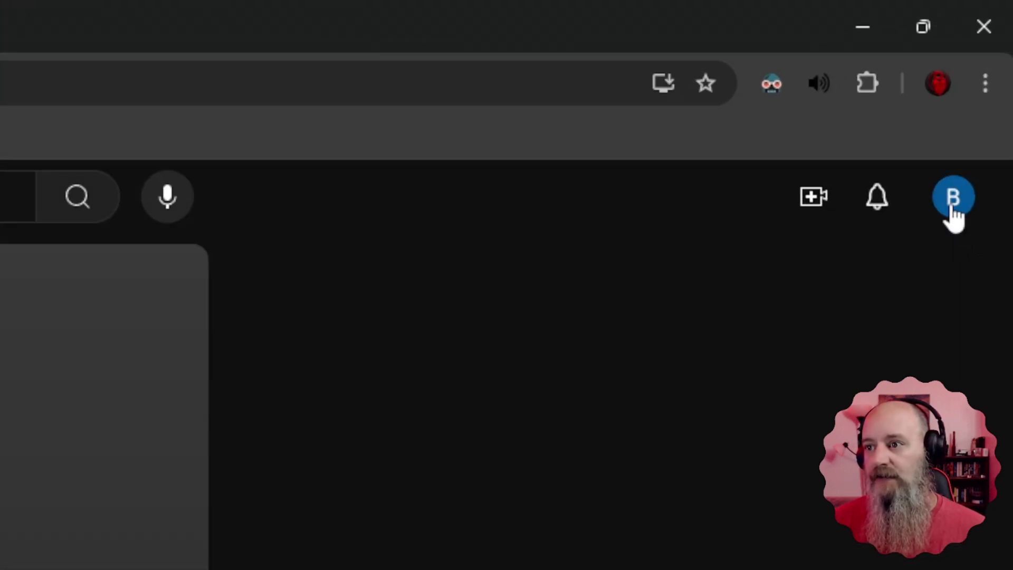
left_click(952, 208)
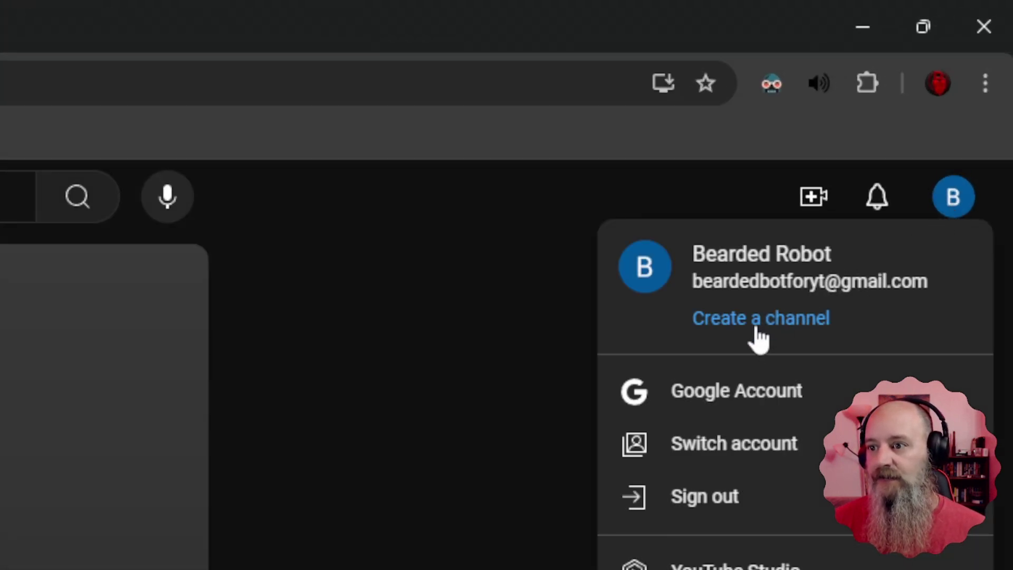
Step: Create the Bearded Robot channel, replacing the handle's -v7k suffix with YT
left_click(756, 328)
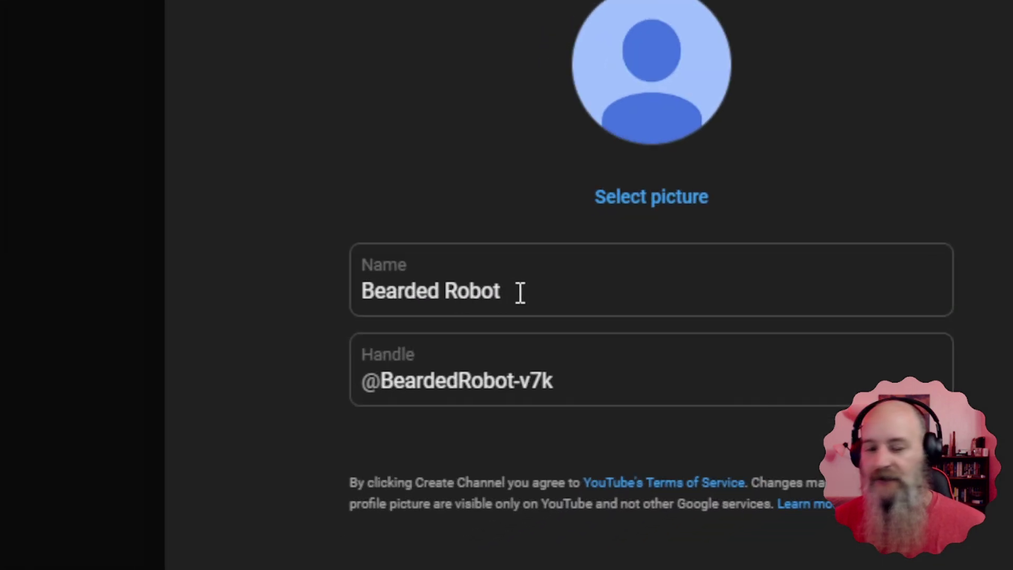
left_click_drag(568, 381, 518, 385)
key("BackSpace")
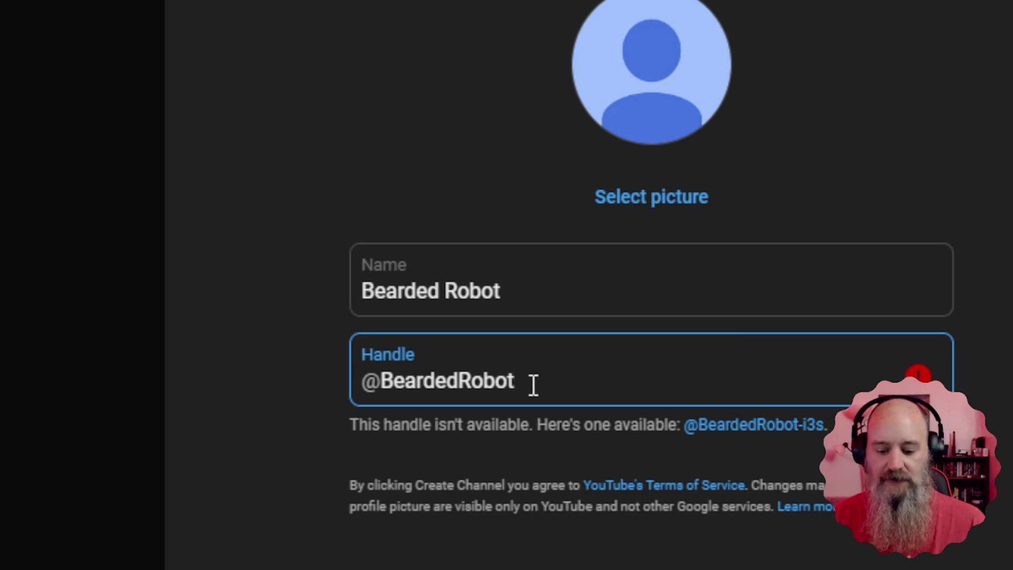
type("YT")
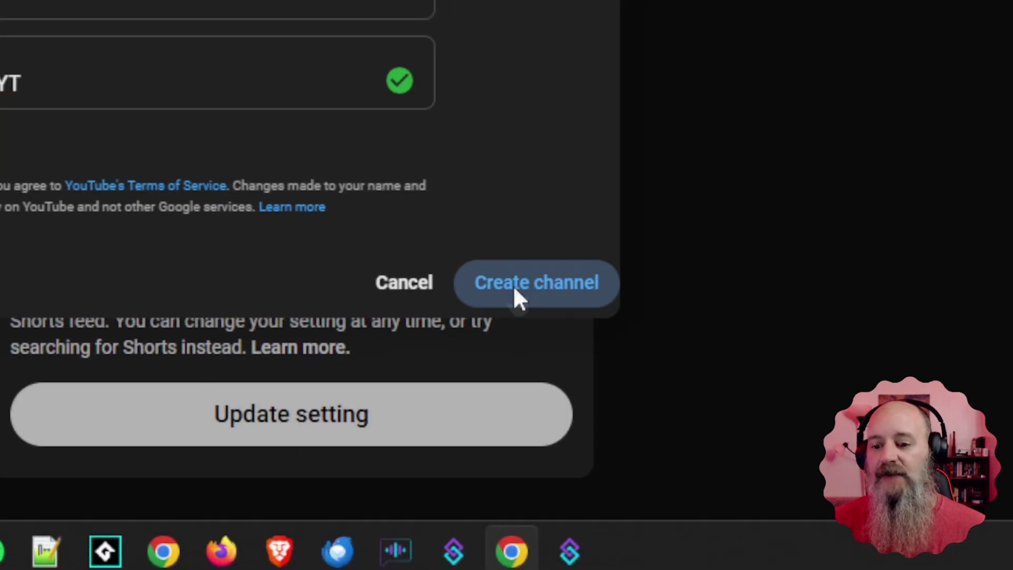
left_click(608, 297)
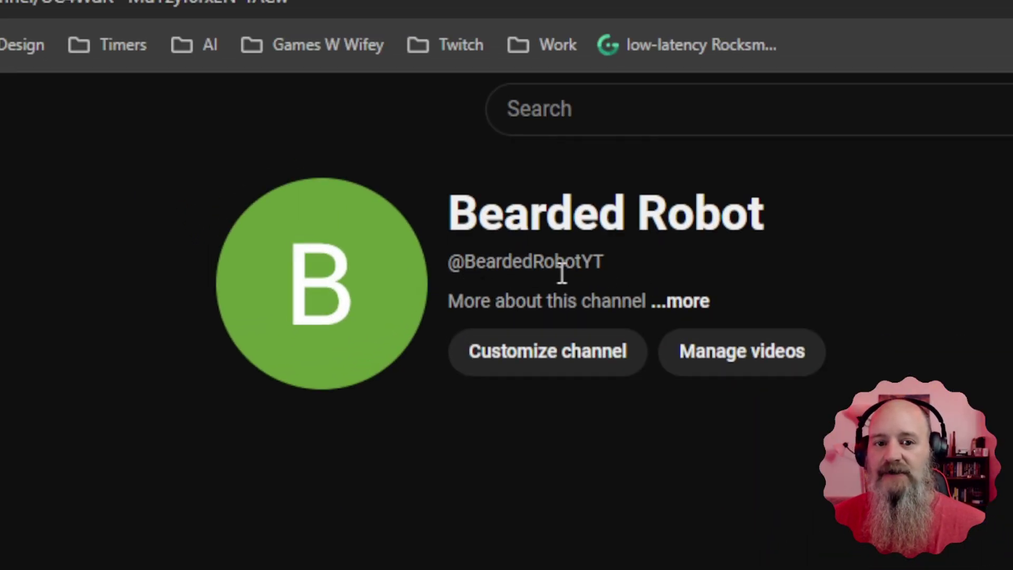
left_click_drag(609, 264, 447, 264)
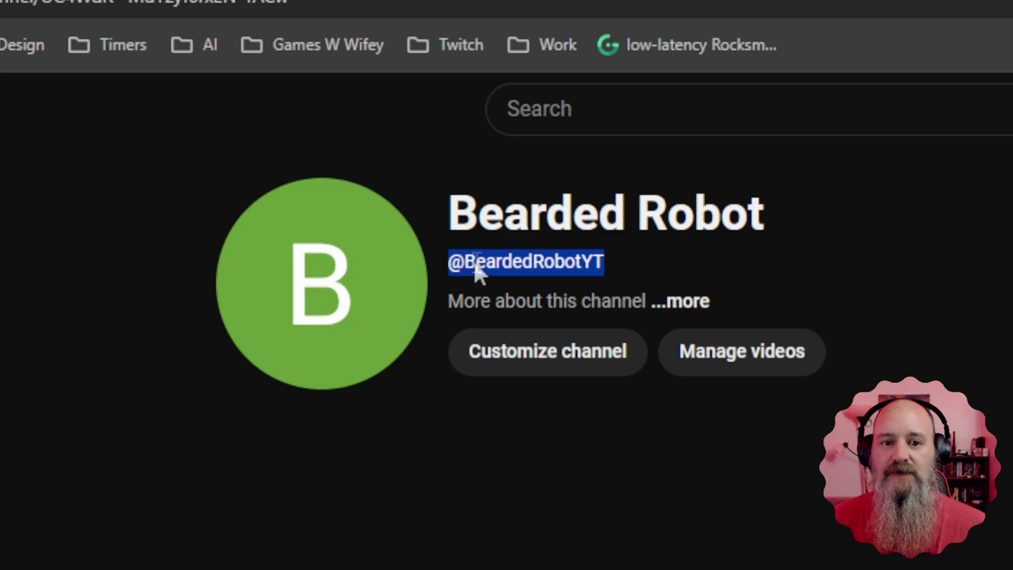
right_click(476, 267)
left_click(514, 297)
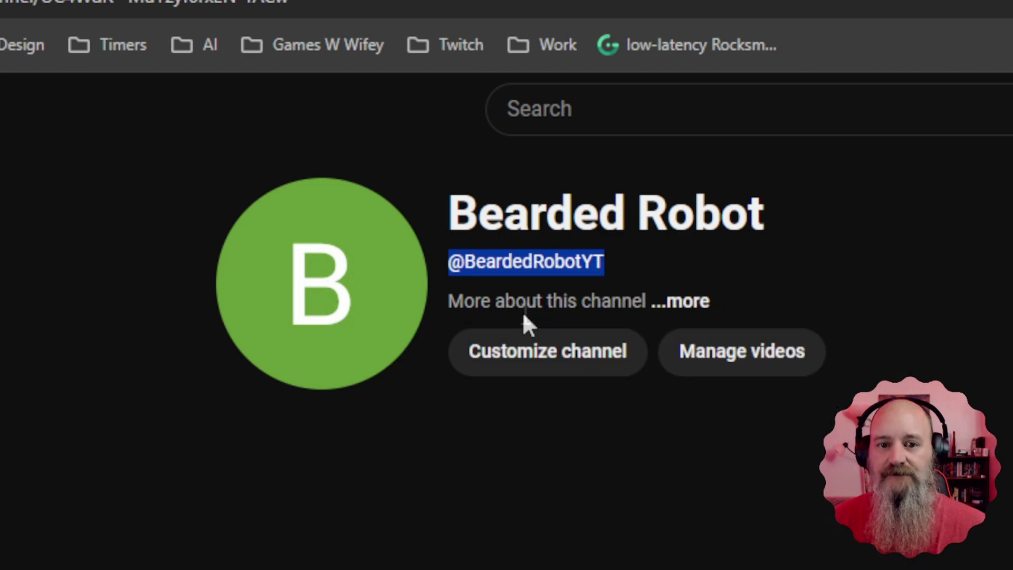
Step: Go to the channel's customization profile and place the cursor in the empty Description box
left_click(534, 355)
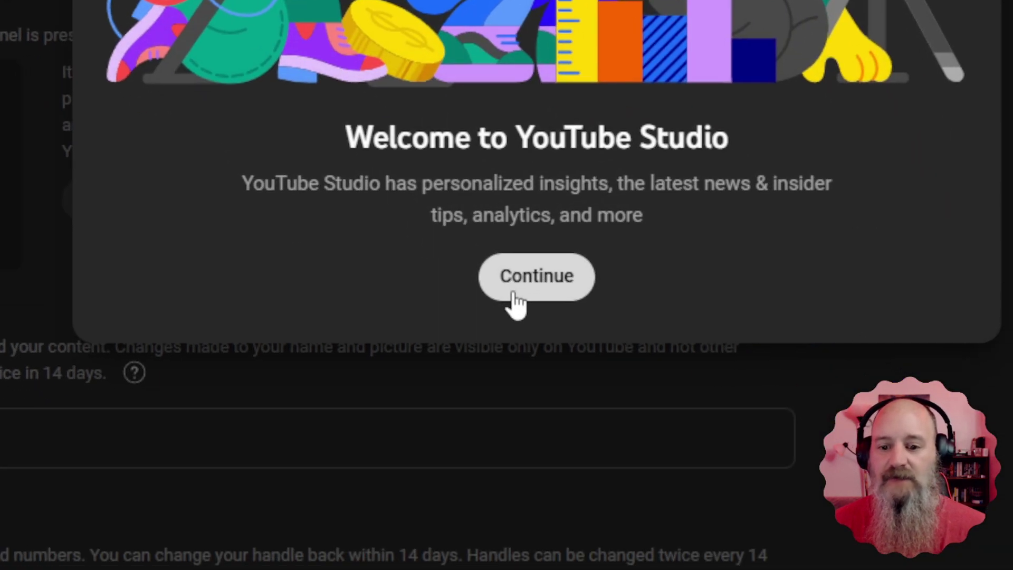
left_click(511, 288)
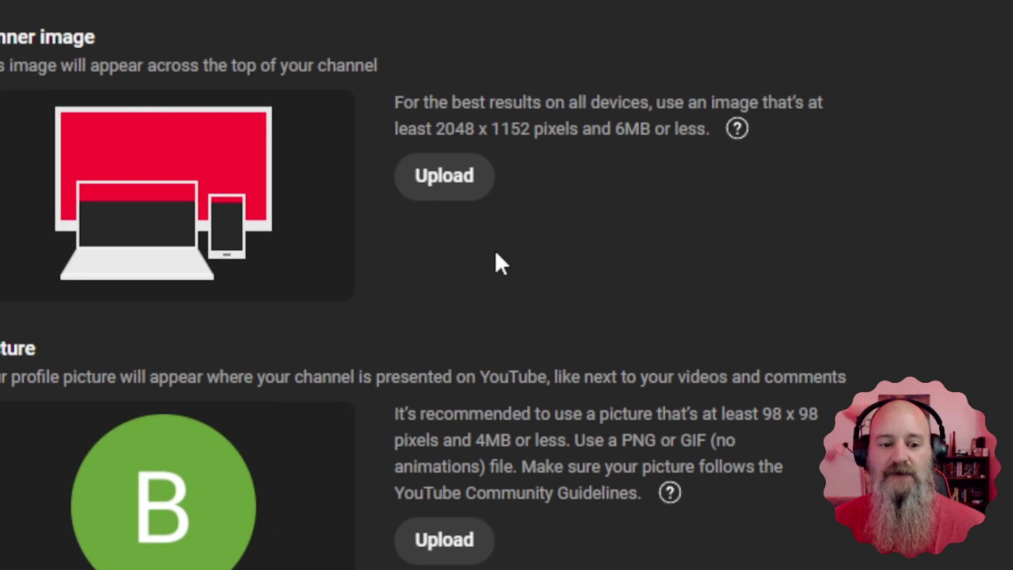
scroll(495, 262, "down", 5)
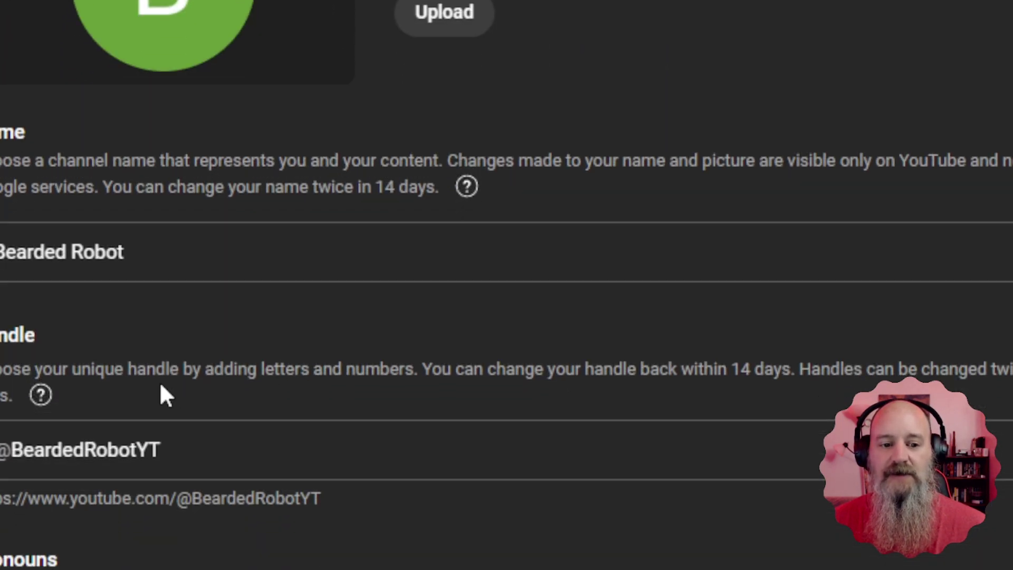
scroll(165, 396, "down", 8)
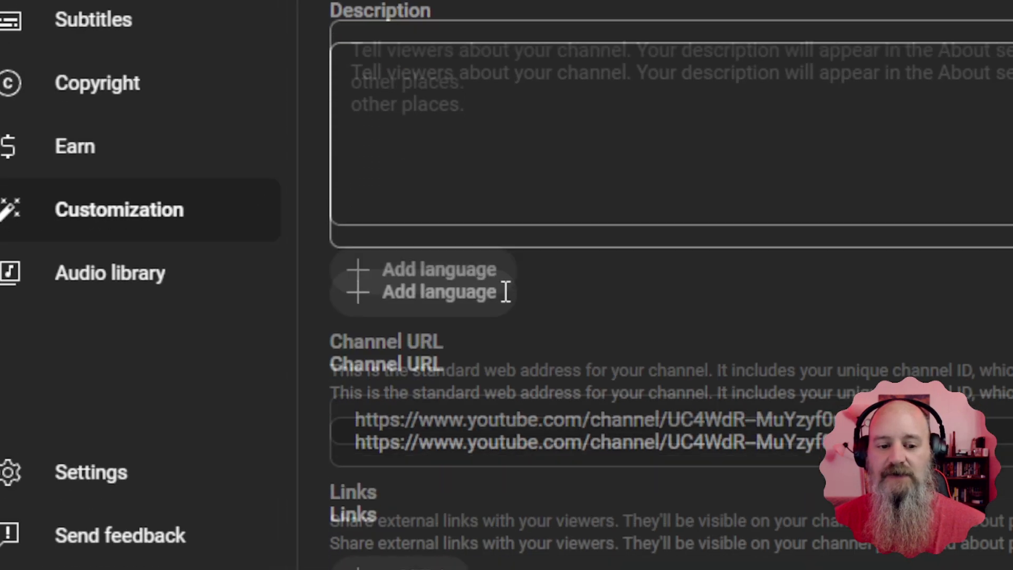
left_click(556, 116)
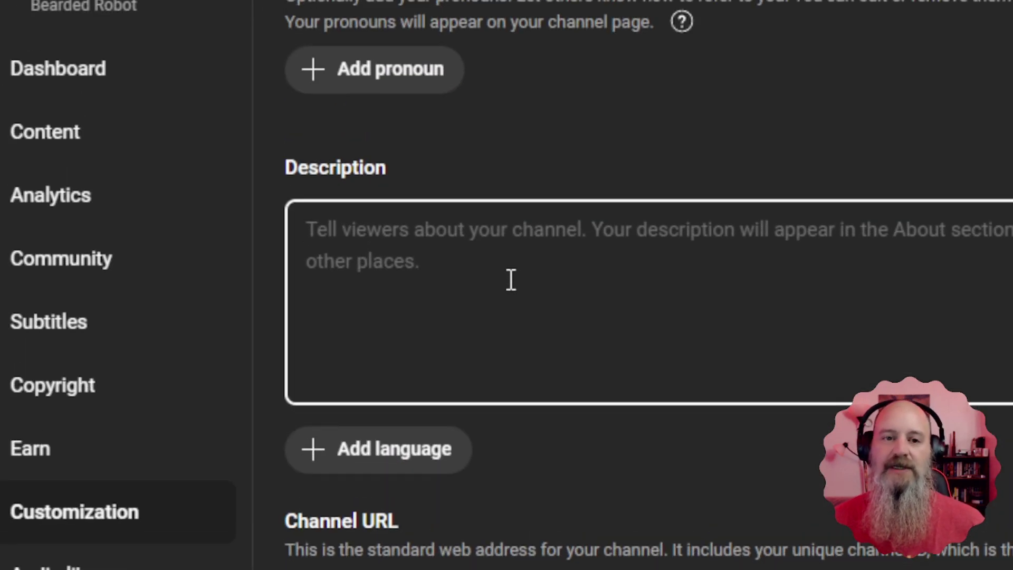
type("I")
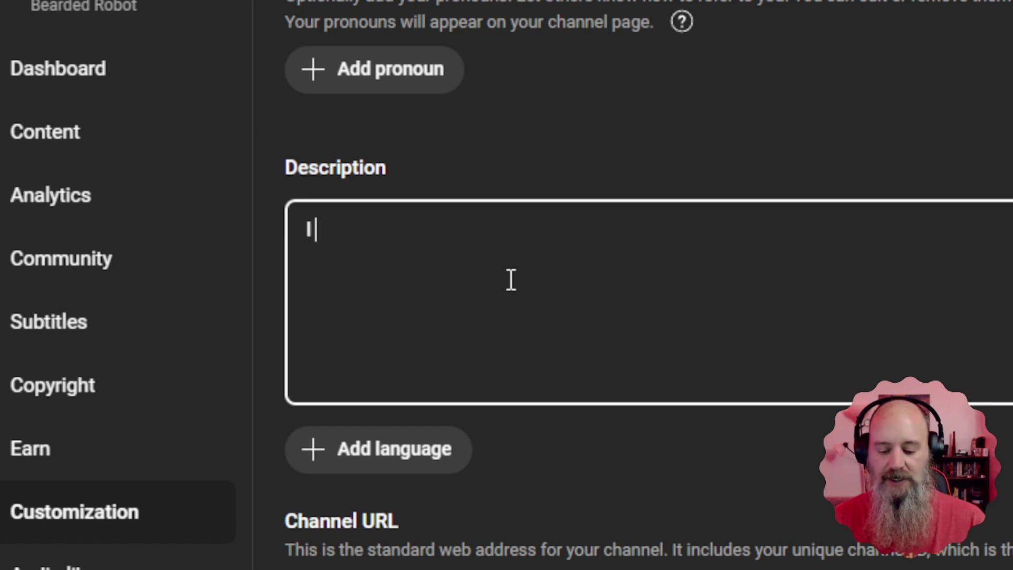
type(" am a robot ac")
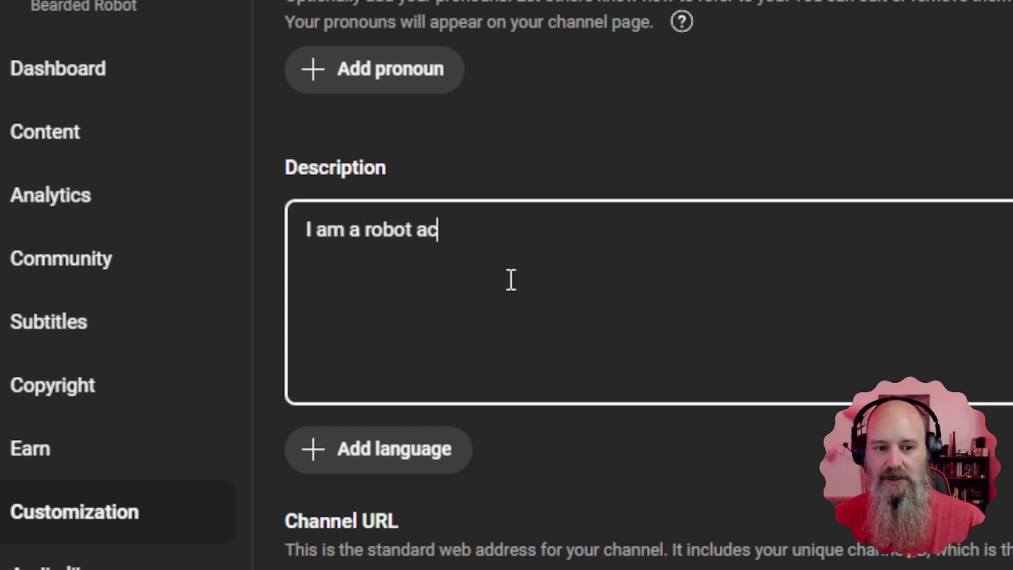
type("count for ")
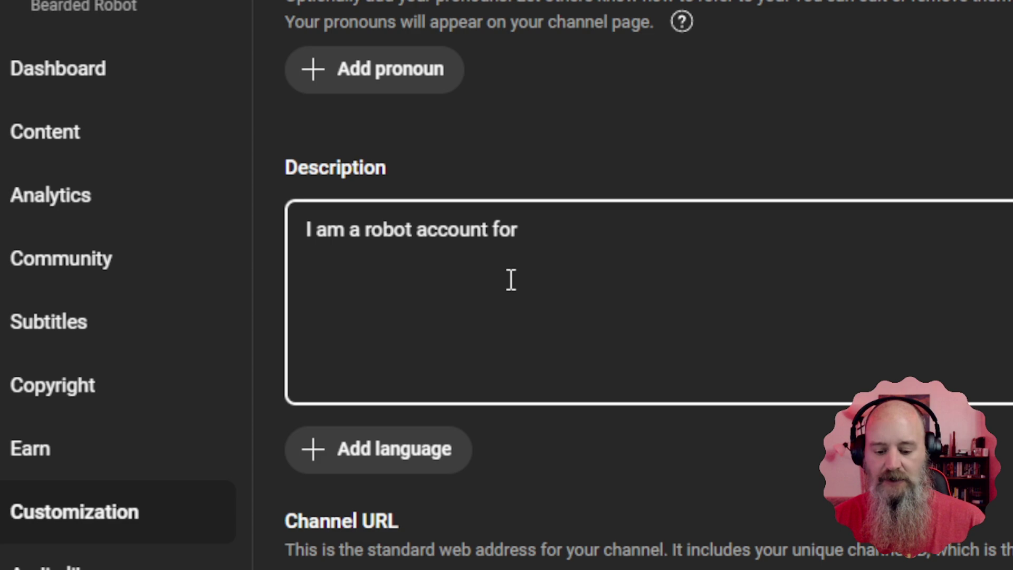
type("@Bearded")
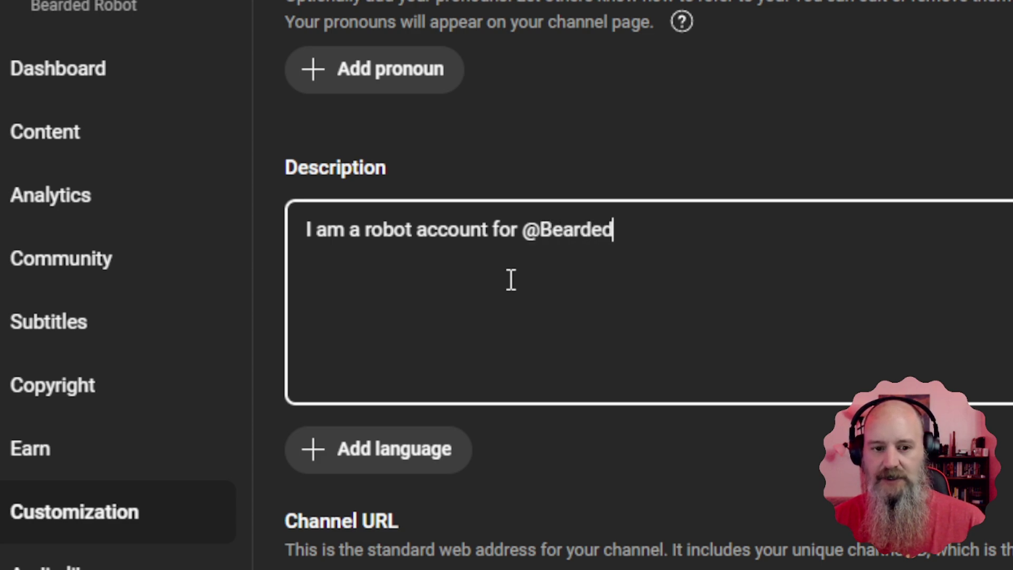
type("Ink ")
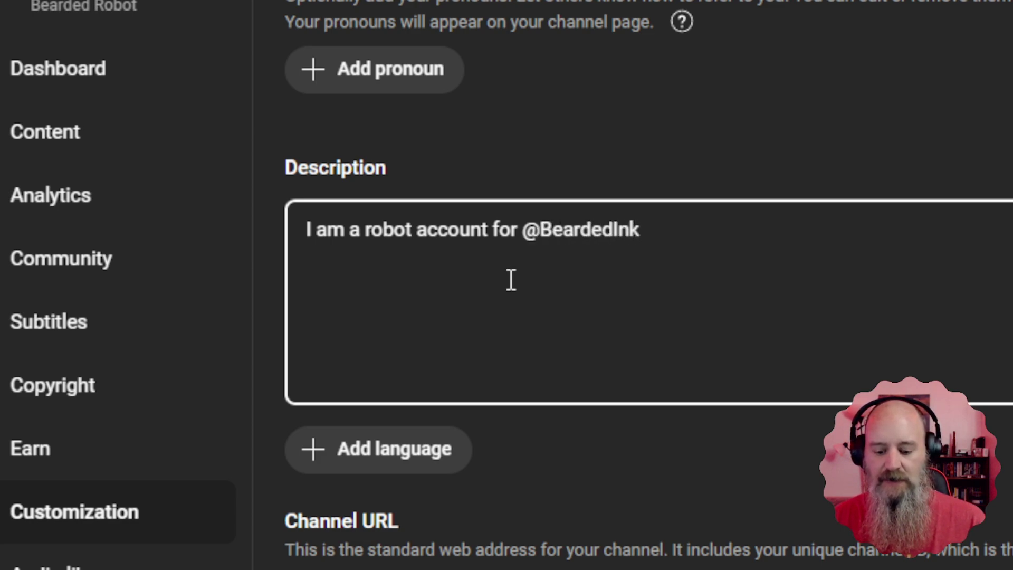
type("when he is live (Every SD")
key("BackSpace")
type("at a")
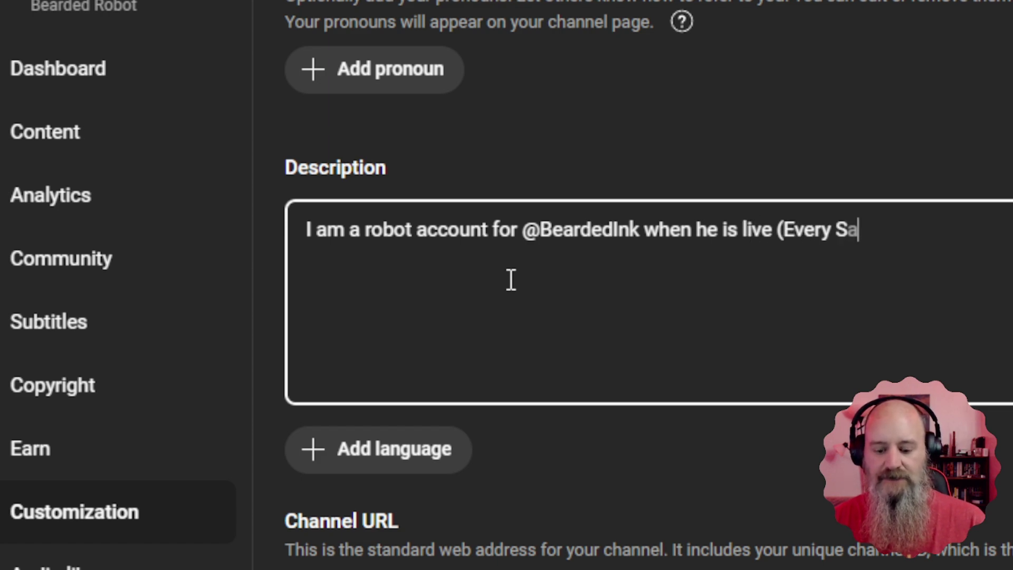
type("t noon!)")
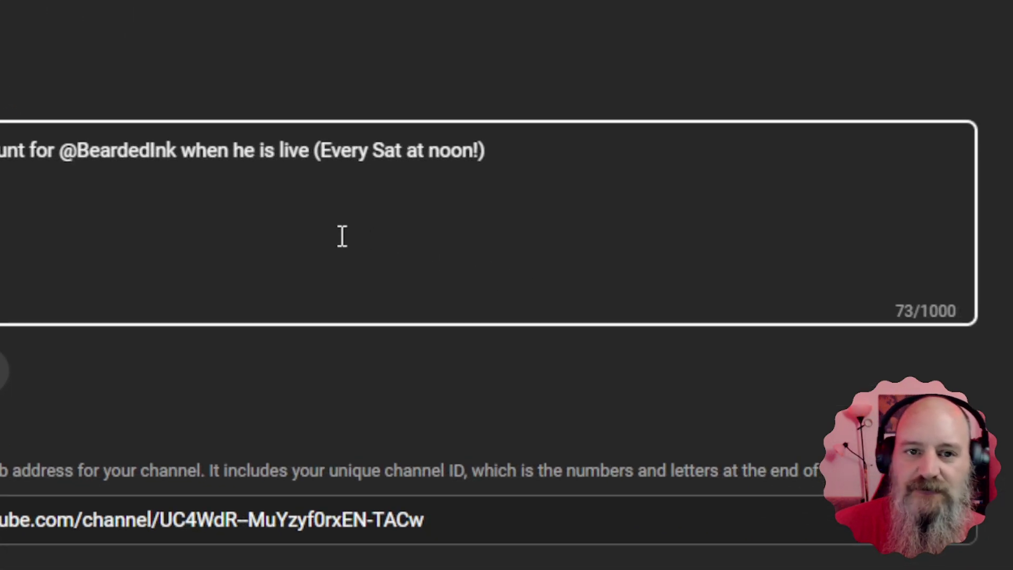
scroll(342, 236, "down", 5)
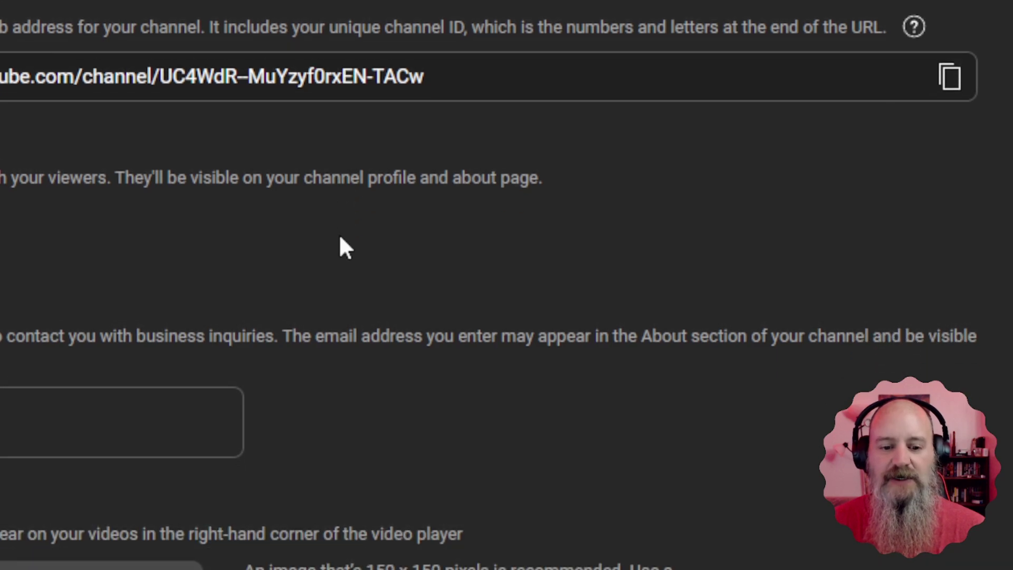
scroll(339, 237, "up", 10)
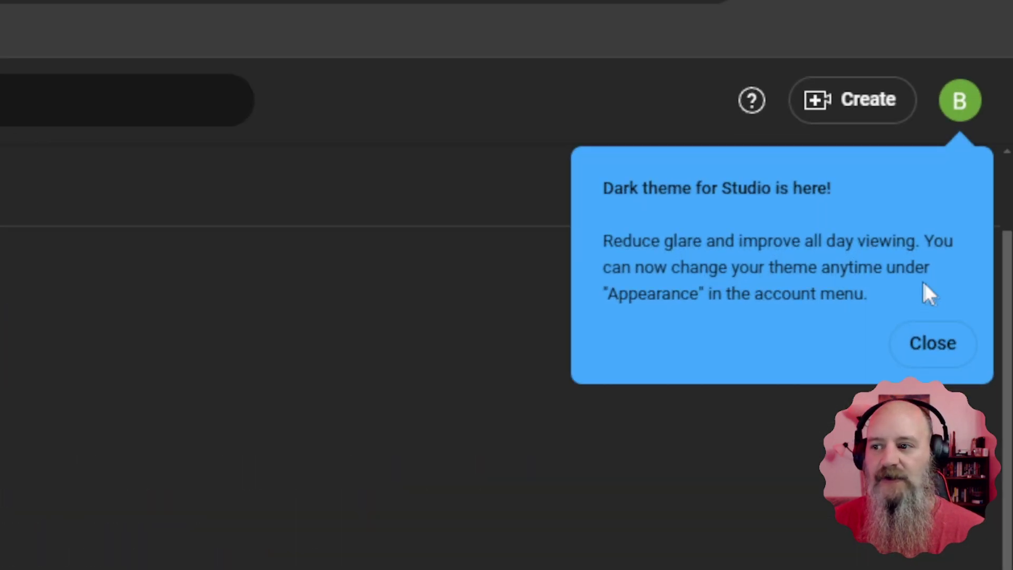
Step: Dismiss the dark theme notice, publish the profile changes, and view the Bearded Robot channel
left_click(924, 340)
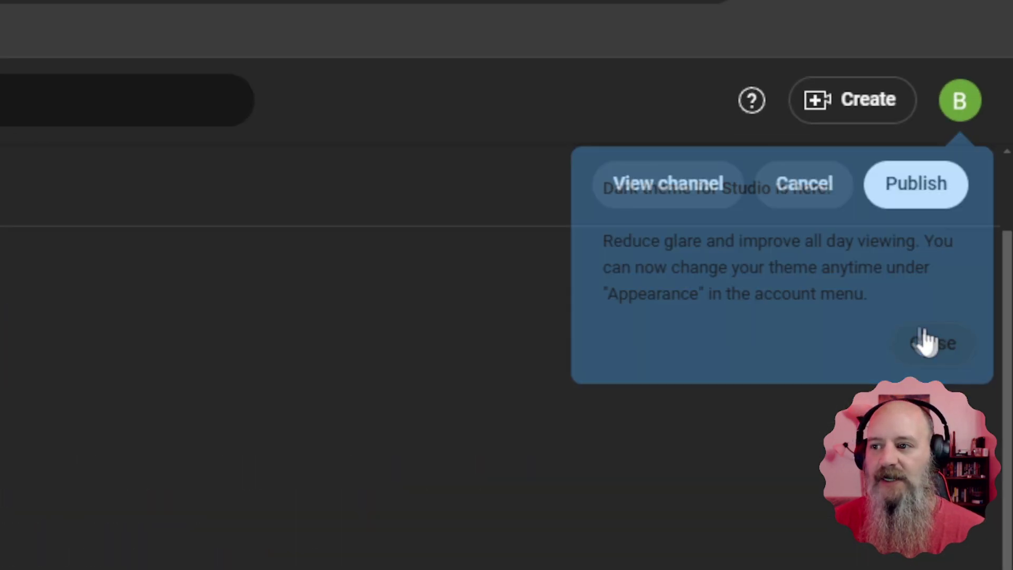
left_click(919, 214)
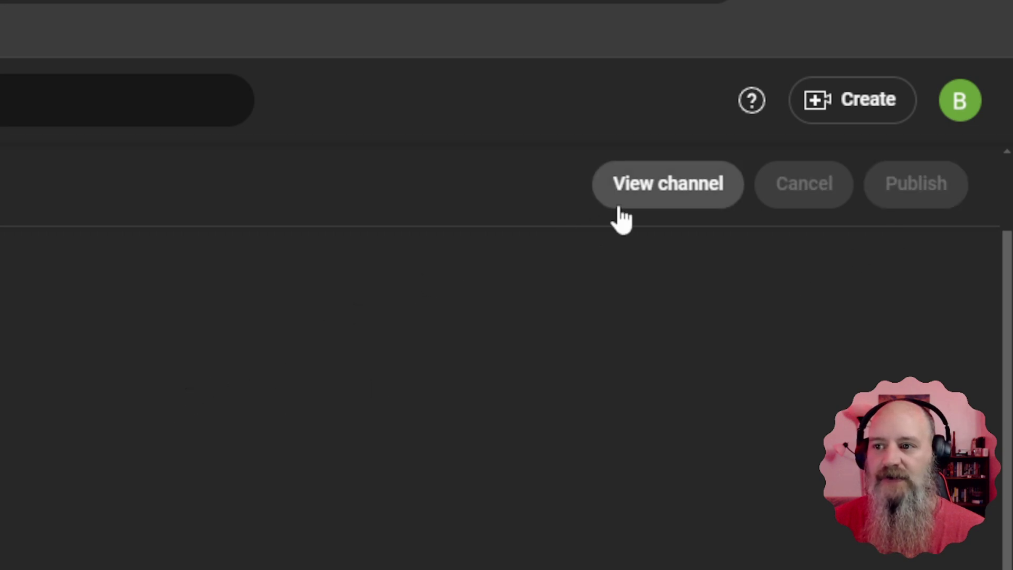
left_click(656, 195)
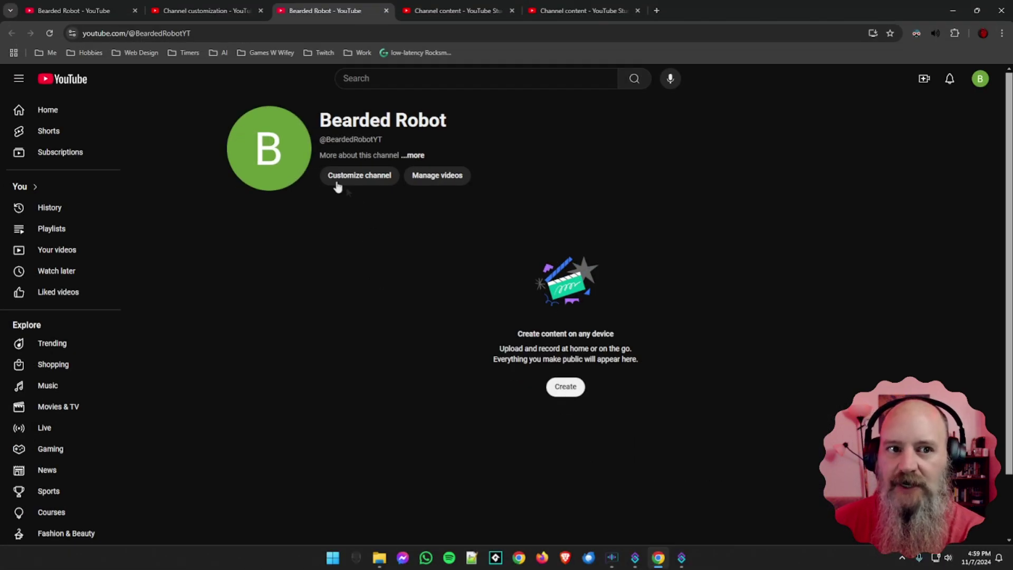
left_click_drag(221, 33, 82, 34)
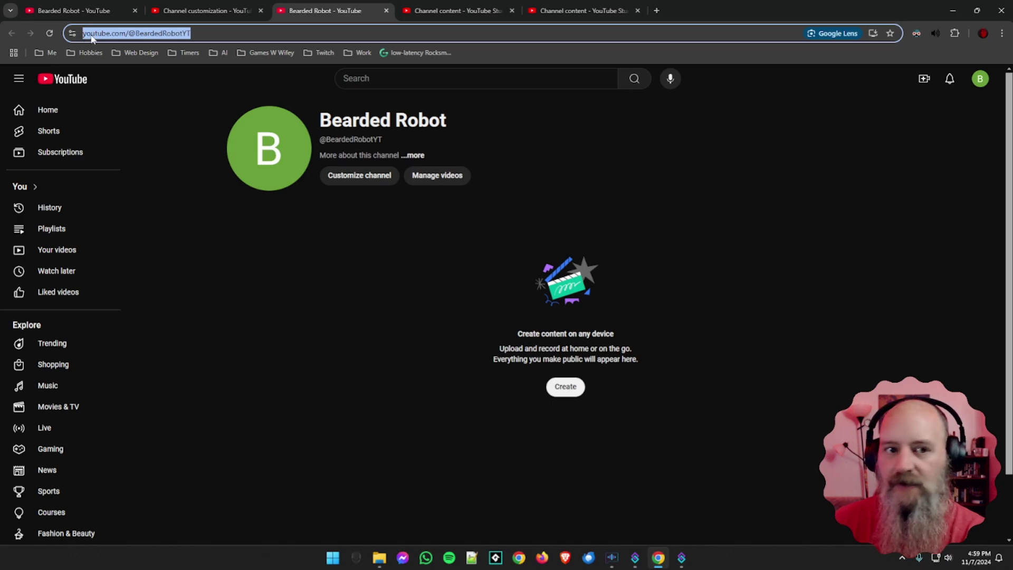
right_click(90, 36)
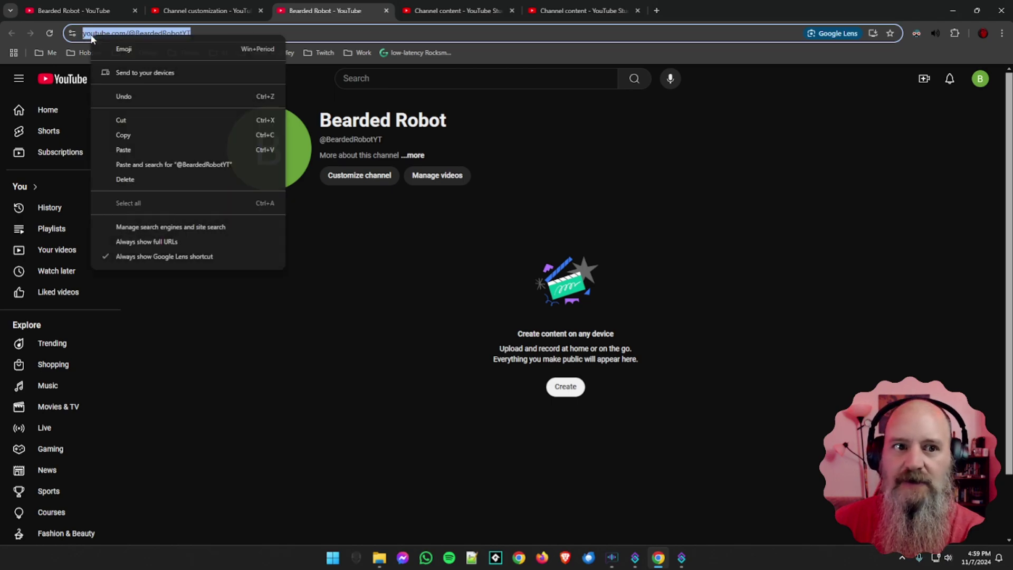
left_click(139, 135)
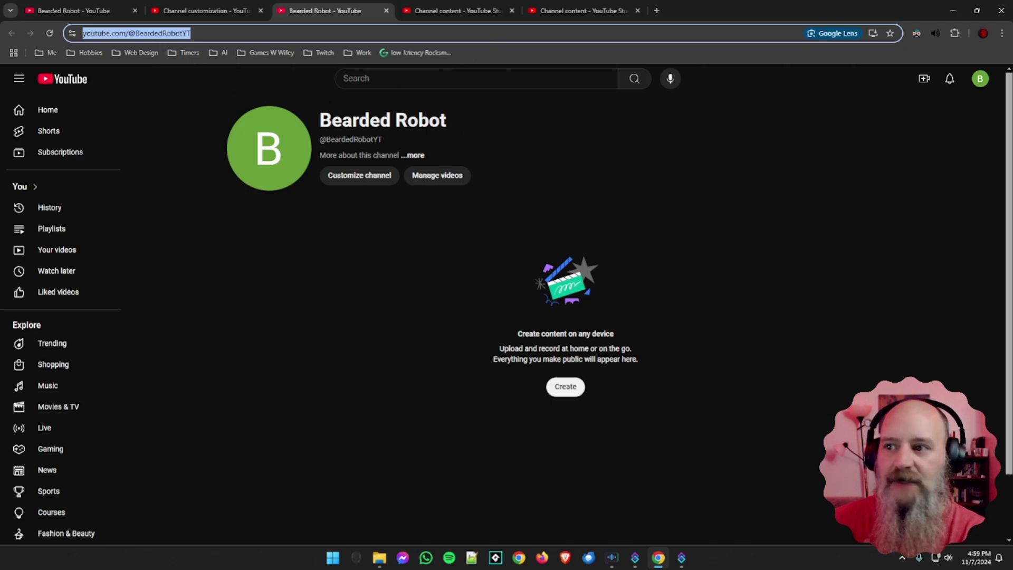
Step: Switch from Bearded Robot to the BeardedInk account and open its videos in YouTube Studio
left_click(985, 81)
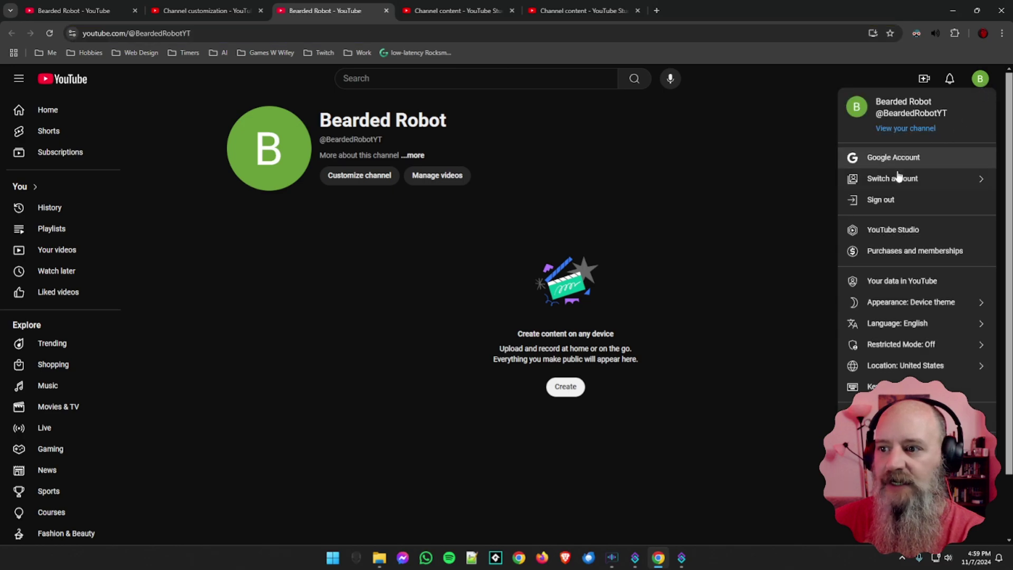
left_click(895, 180)
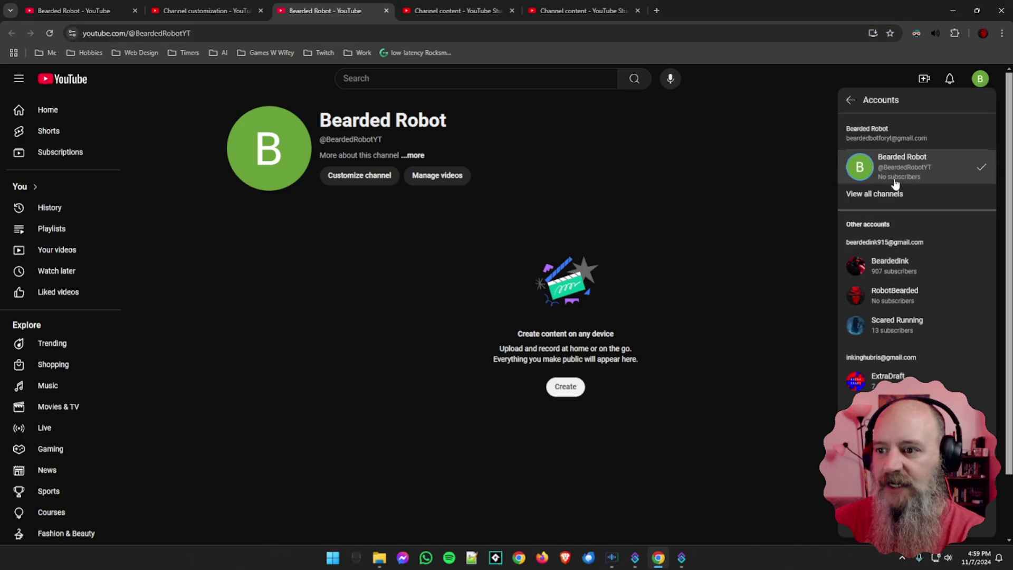
left_click(890, 269)
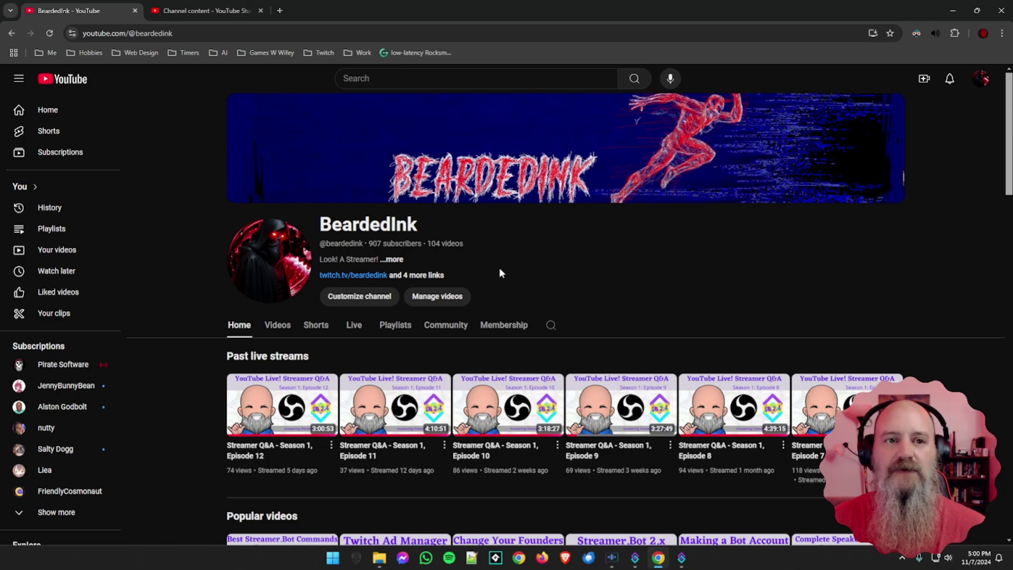
left_click(260, 11)
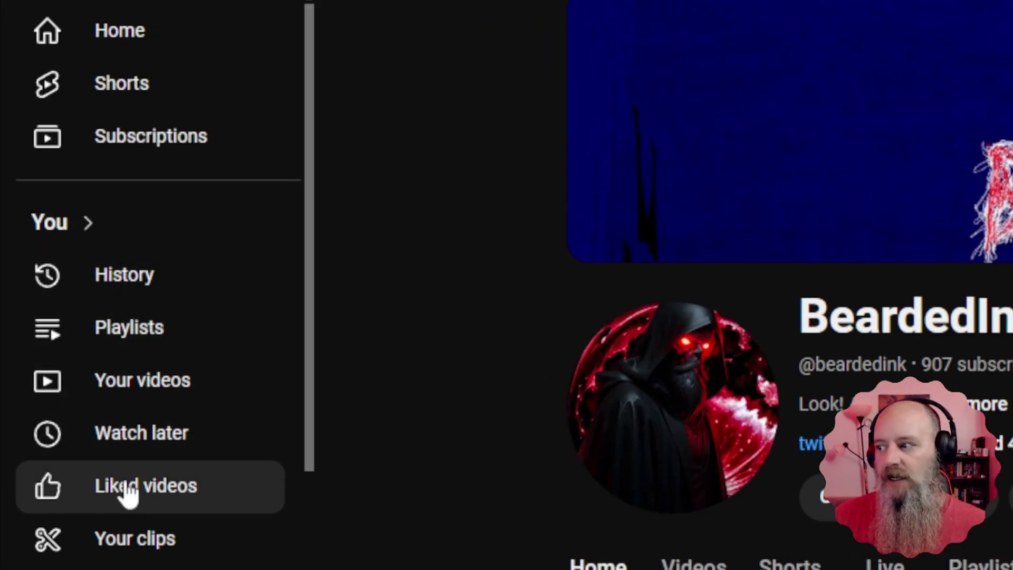
left_click(132, 400)
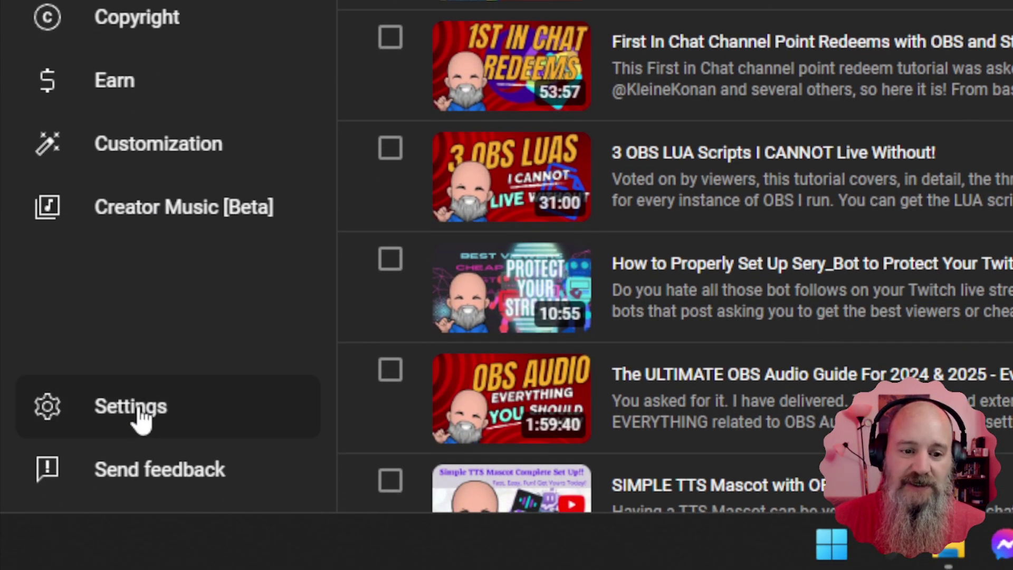
Step: Open BeardedInk's Studio Settings and go to the Community moderation section
left_click(140, 408)
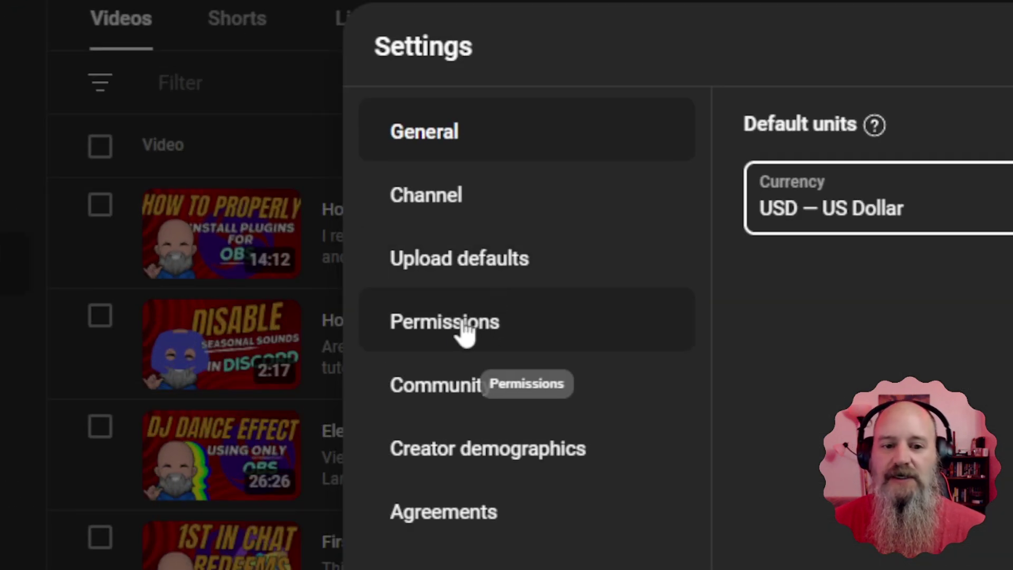
left_click(465, 332)
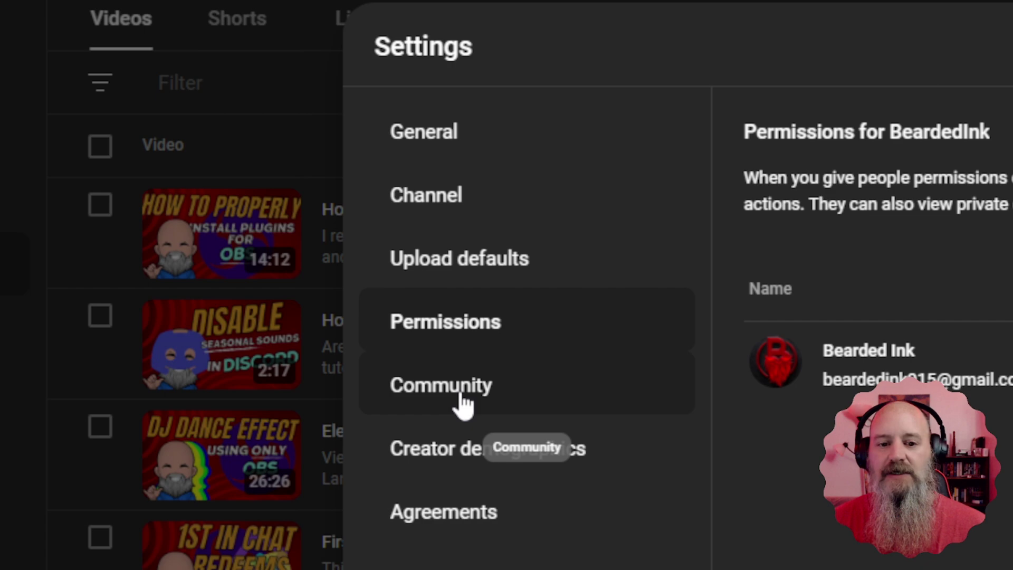
left_click(464, 403)
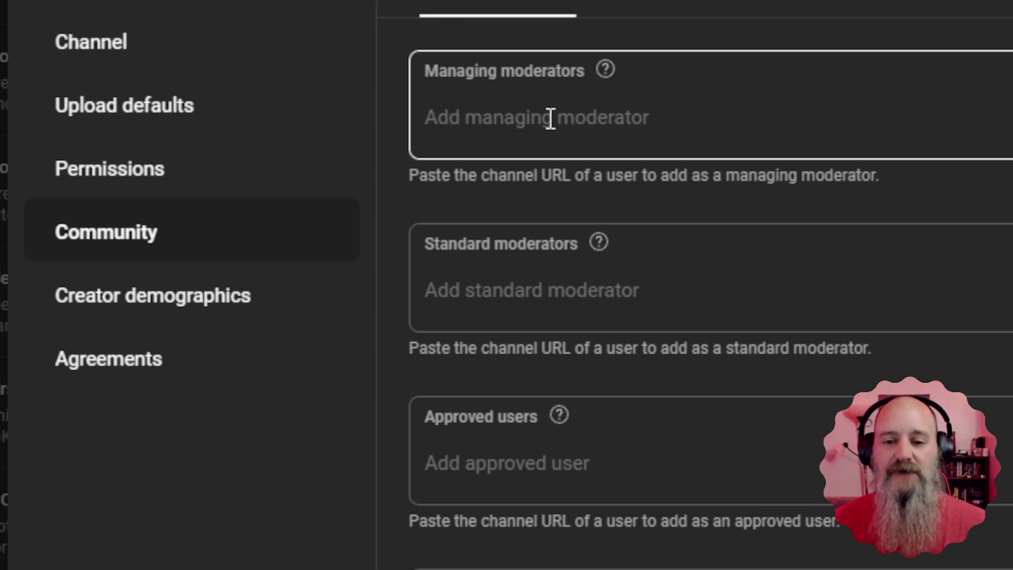
Step: Paste the Bearded Robot channel address into Managing moderators, select the suggestion, and save
left_click(543, 117)
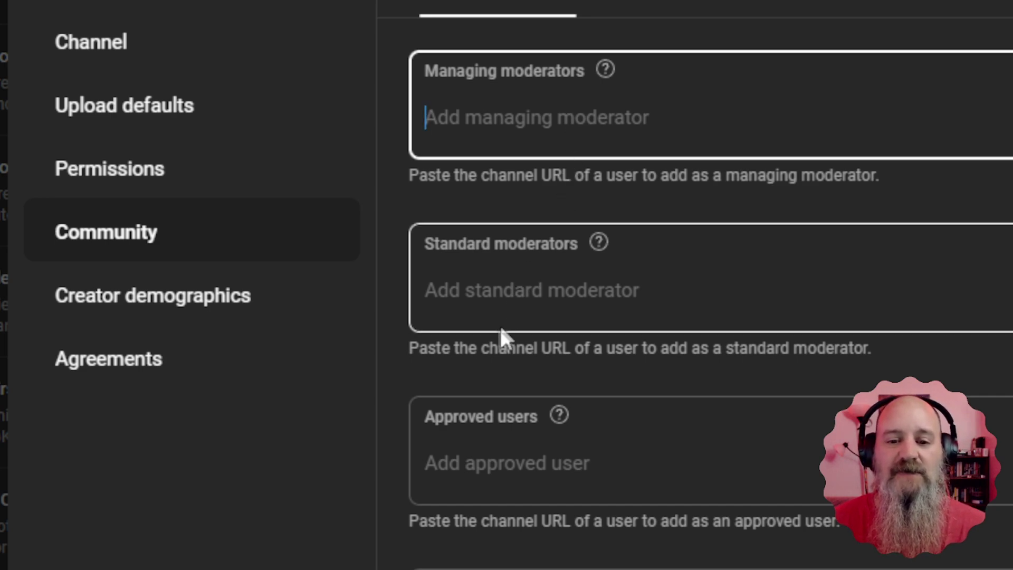
right_click(503, 119)
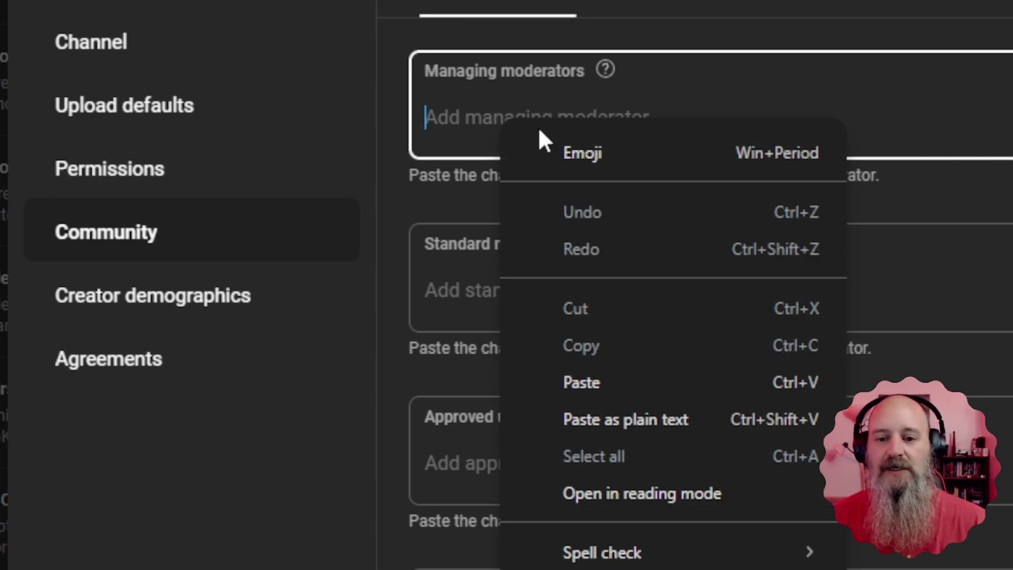
left_click(574, 390)
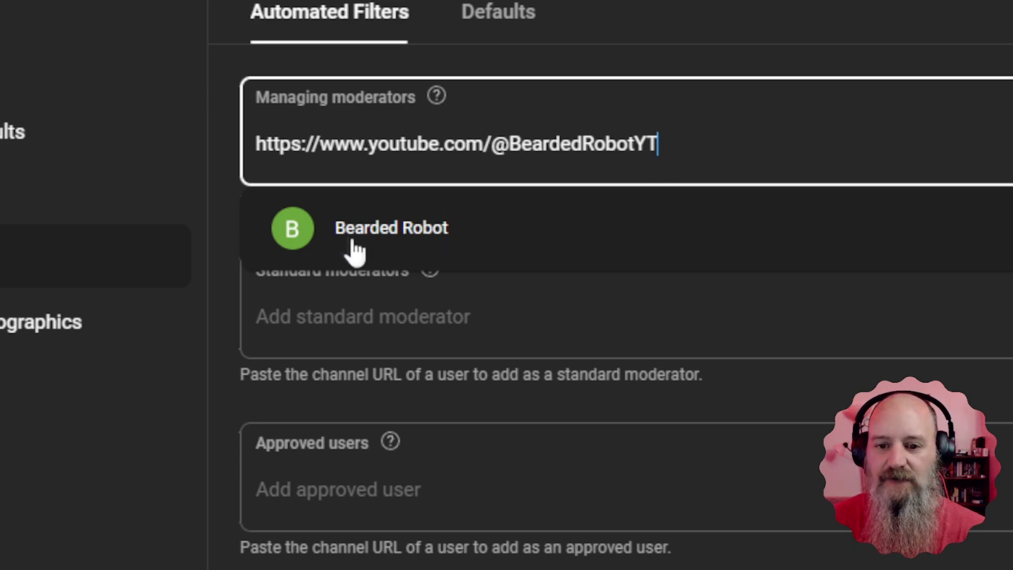
left_click(333, 231)
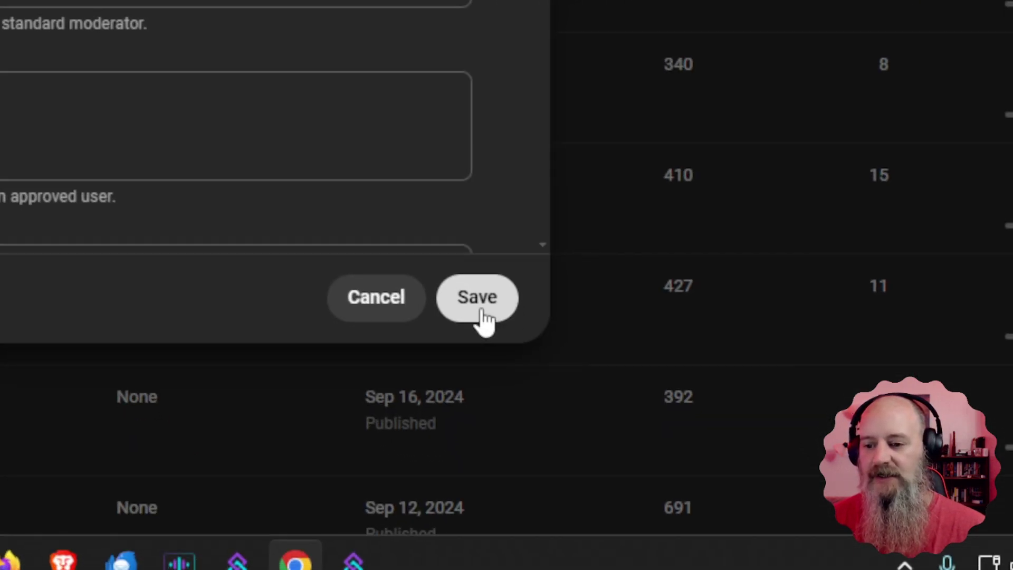
left_click(482, 311)
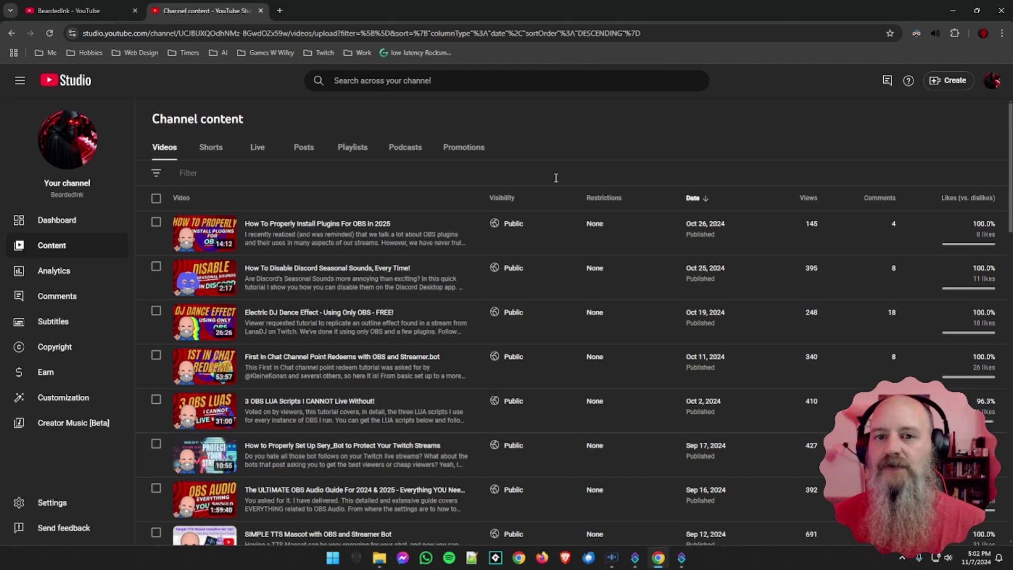
left_click(951, 11)
Step: In Streamer.bot's YouTube account settings, enable Auto Connect for the bot account
left_click(681, 558)
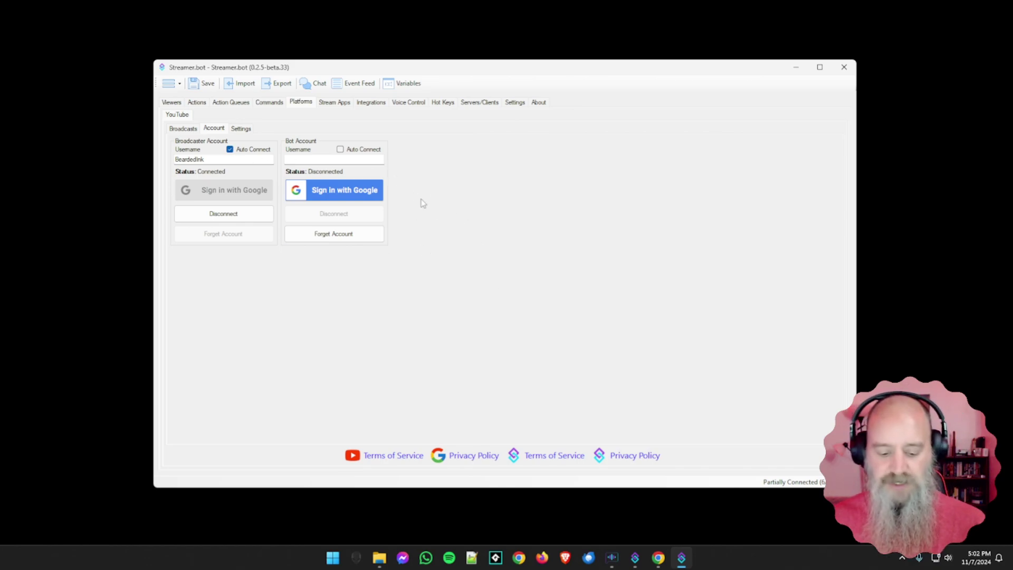
left_click(307, 159)
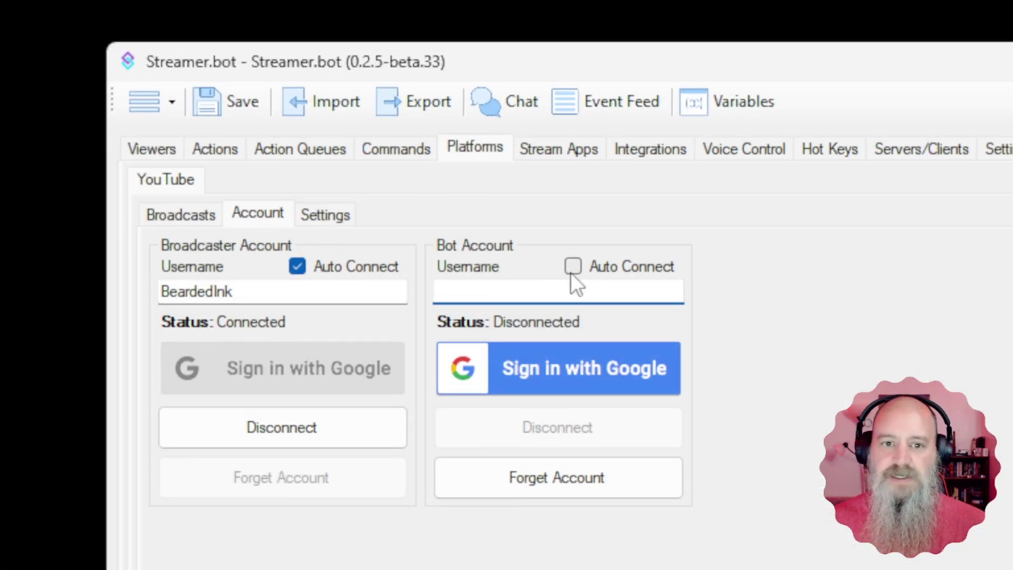
left_click(573, 267)
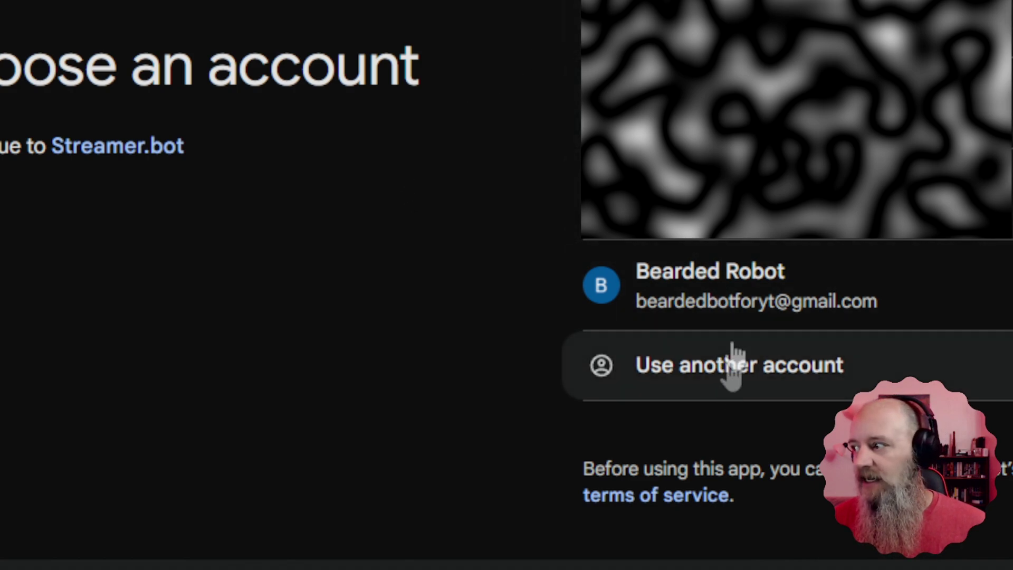
Step: Sign in with the Bearded Robot Google account and grant Streamer.bot YouTube access
left_click(742, 298)
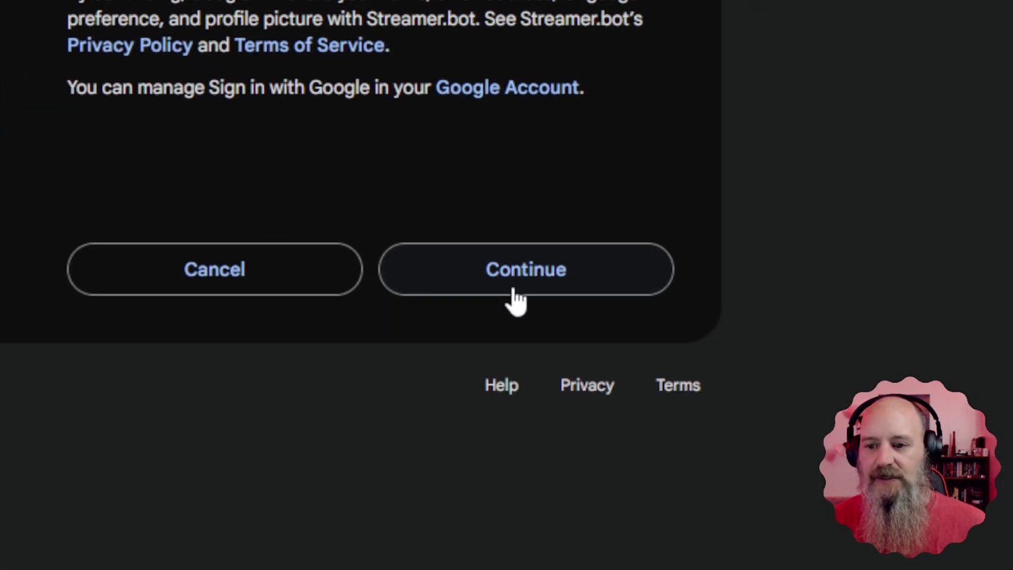
left_click(515, 290)
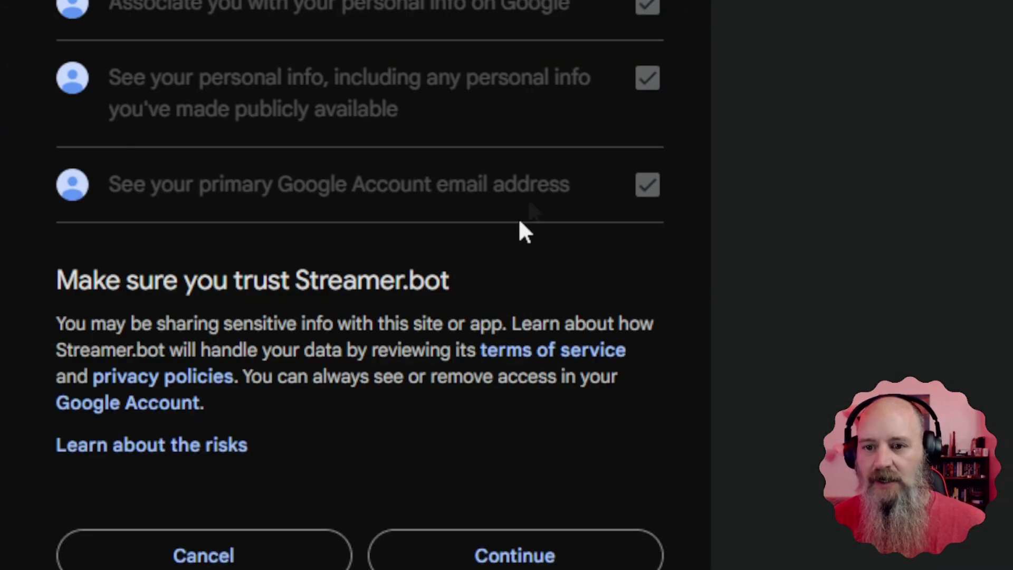
left_click(517, 226)
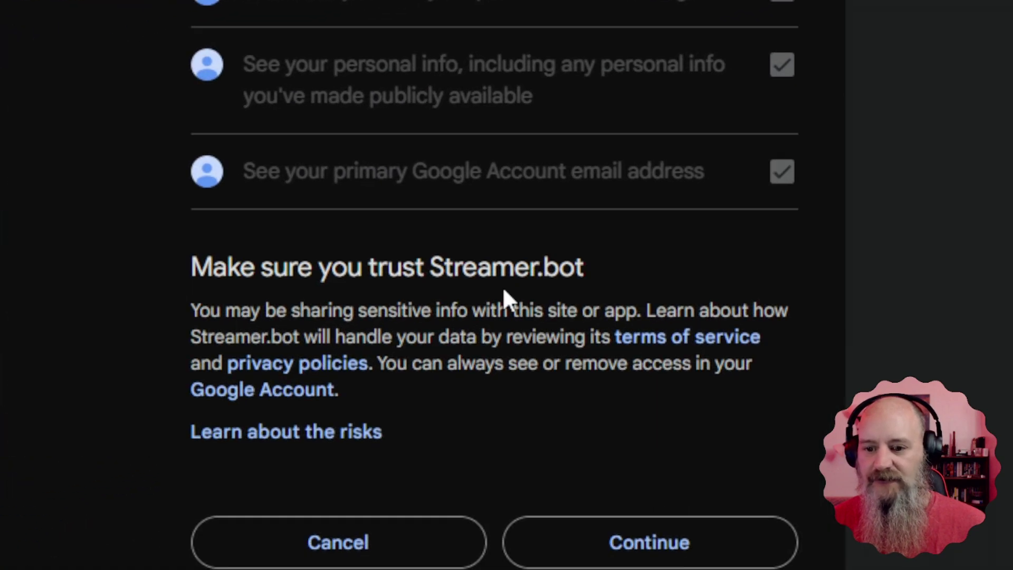
left_click(626, 497)
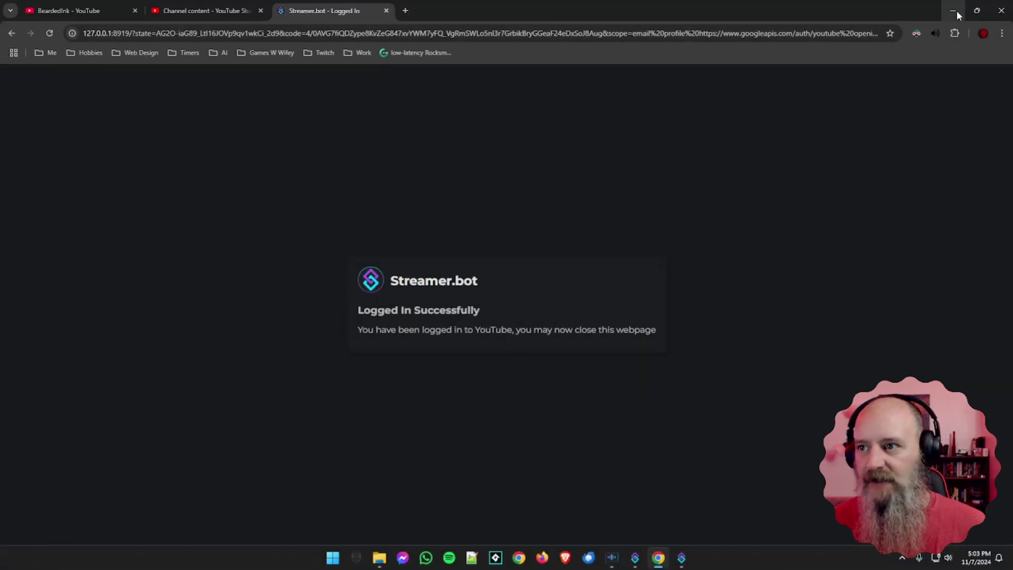
left_click(952, 10)
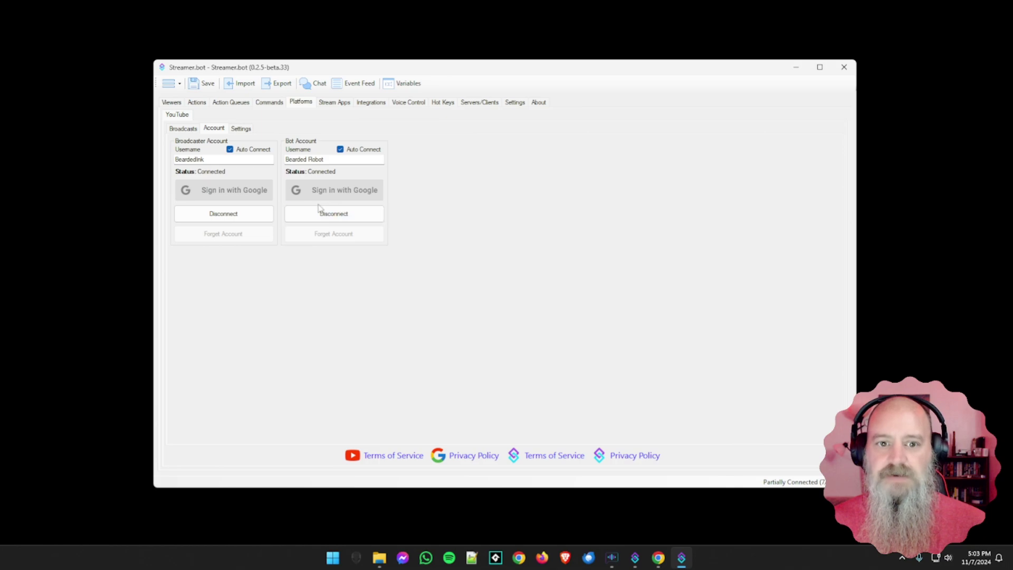